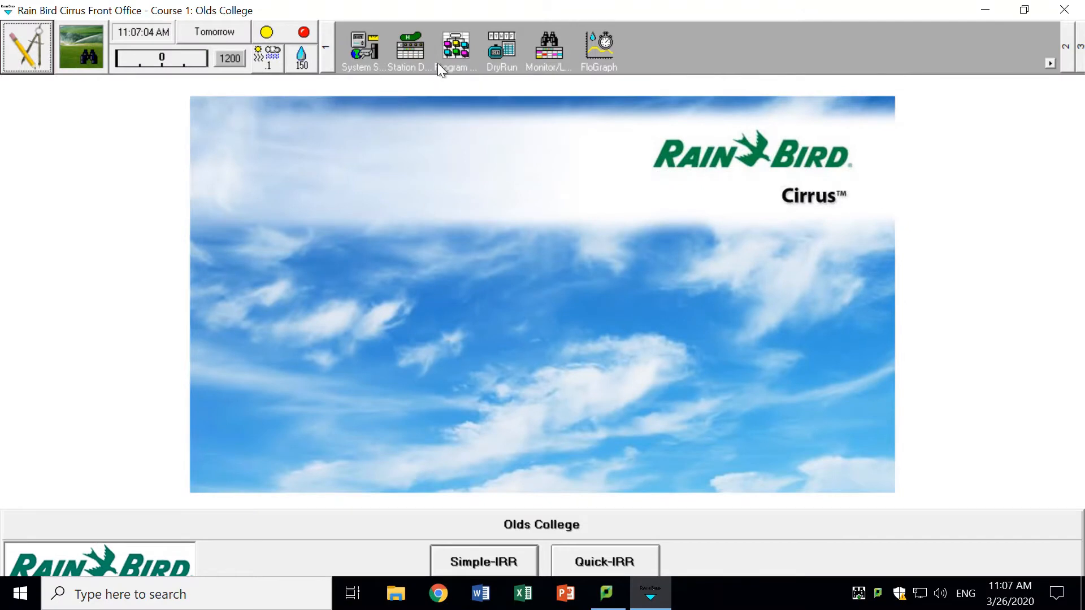
- Create a new irrigation program named Blowout and close the program details
left_click(452, 49)
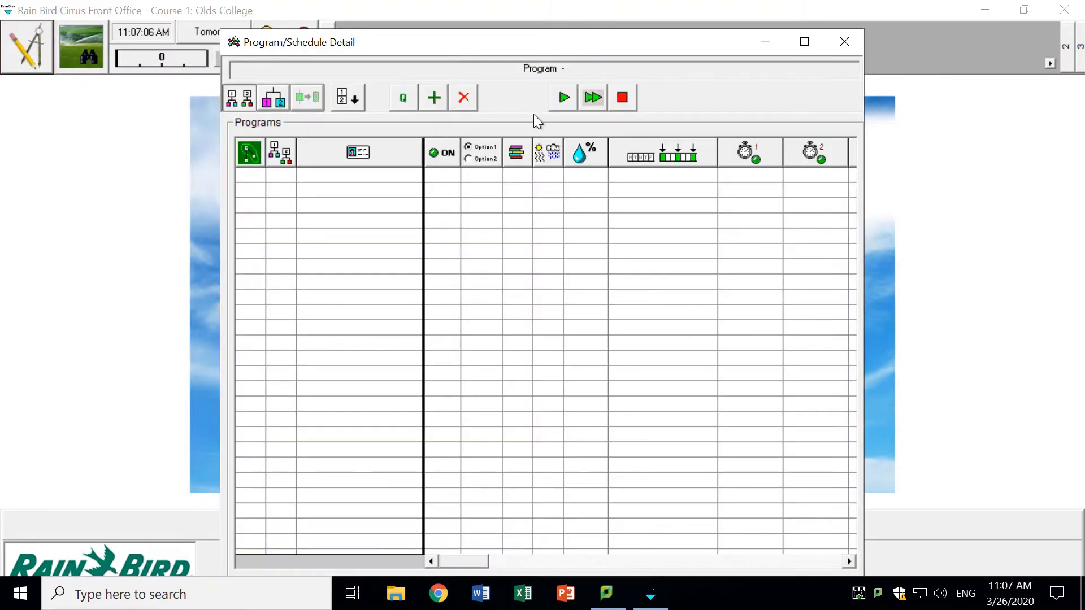
left_click(438, 101)
left_click(372, 176)
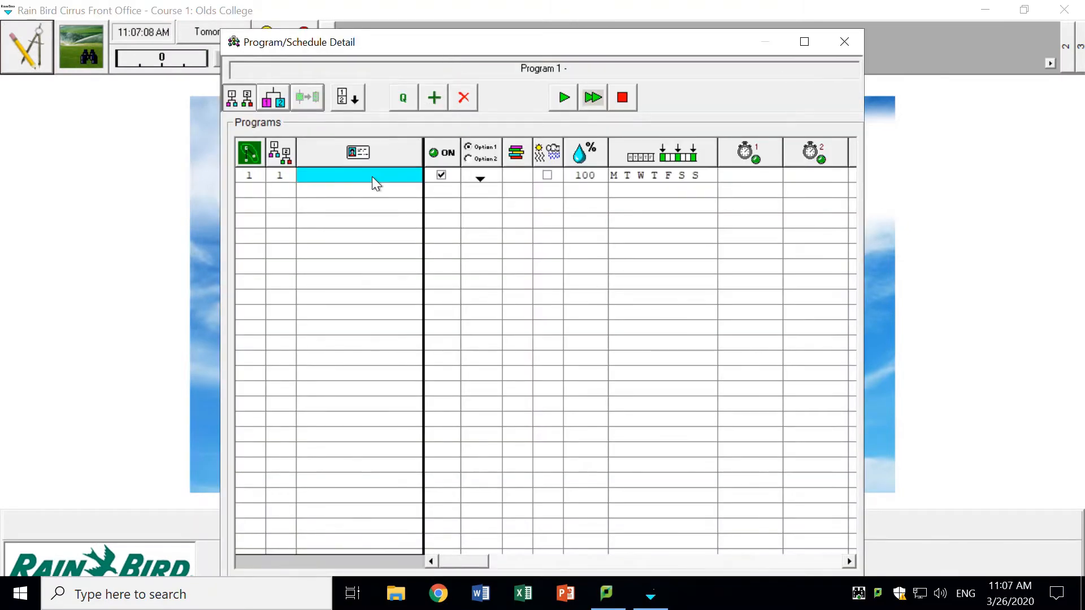
left_click(372, 176)
type("Blowout")
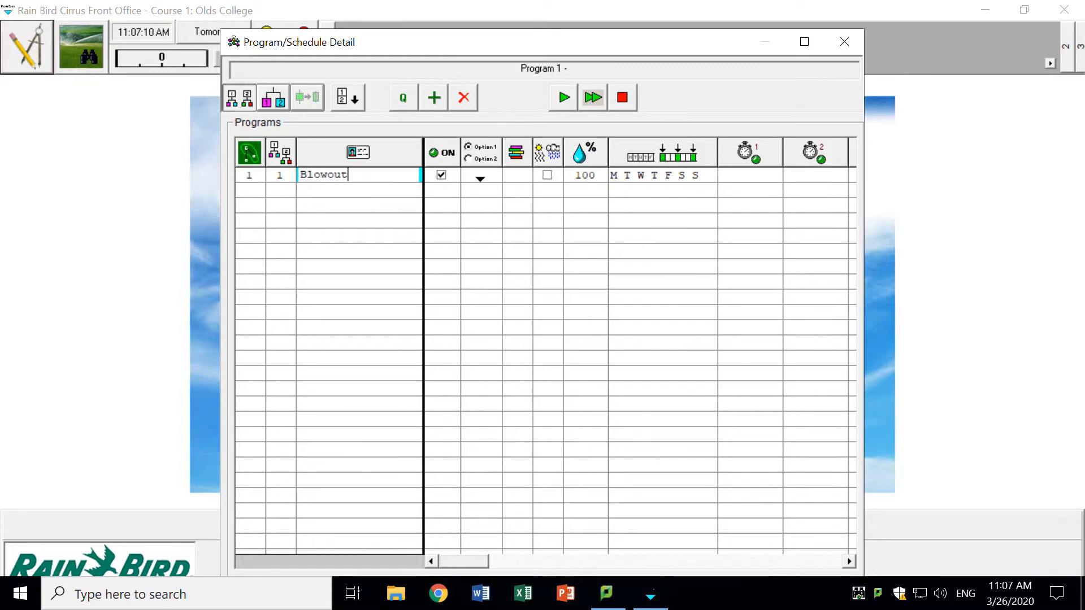
left_click(843, 43)
- In the map's Program Builder, add a by-station schedule named 15,14,5,13 to the Blowout program
left_click(33, 48)
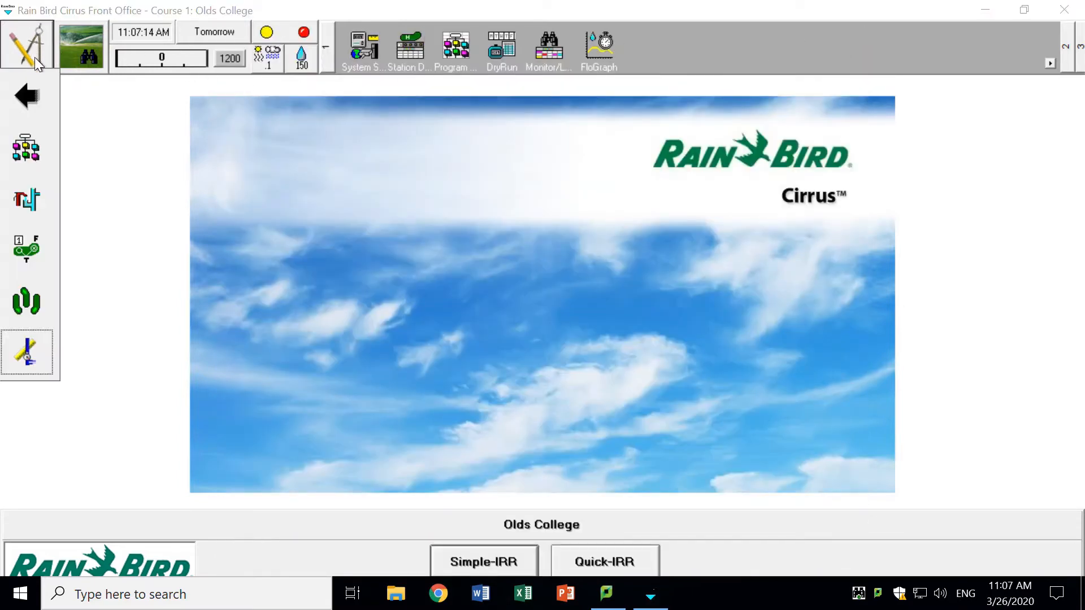
left_click(32, 150)
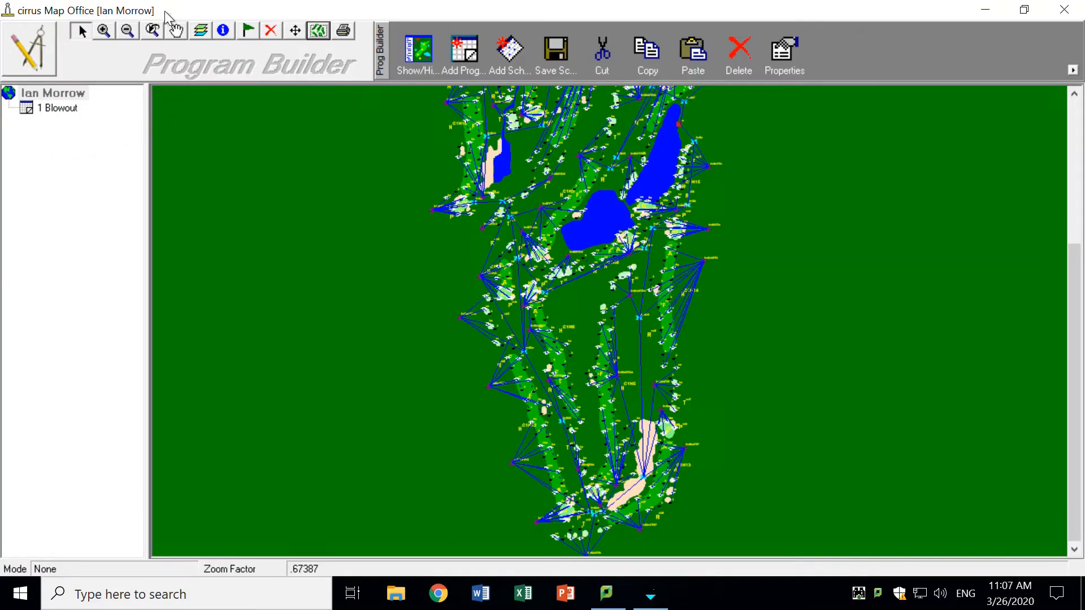
right_click(59, 110)
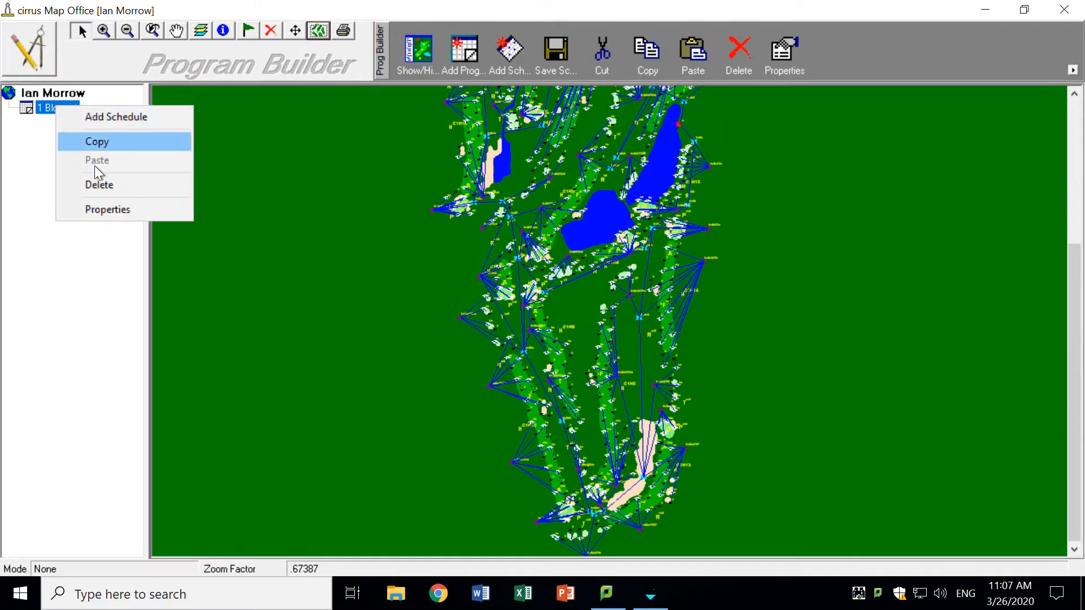
left_click(130, 124)
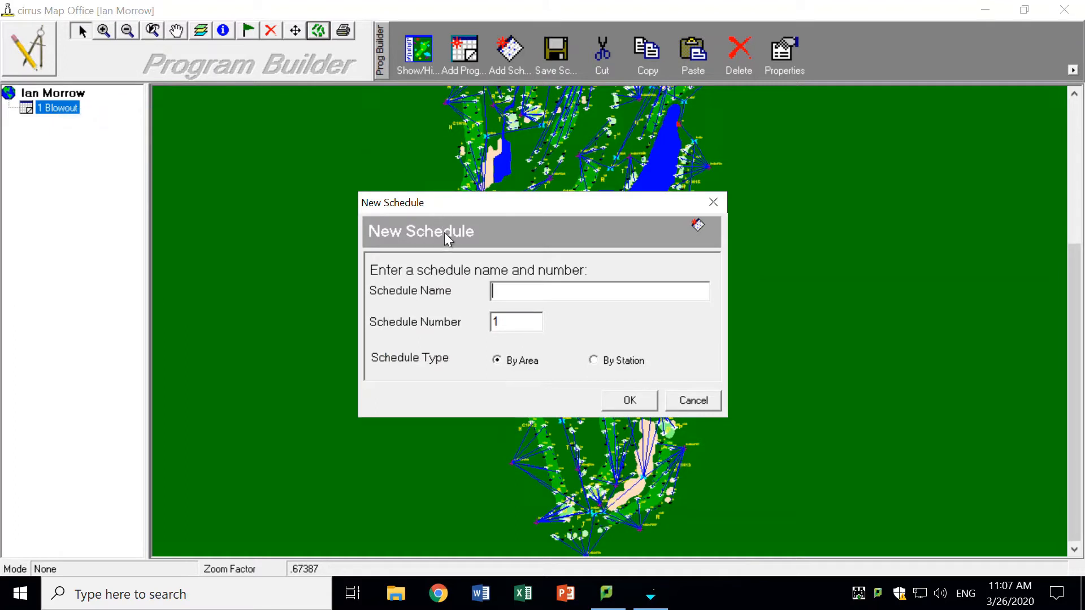
type("15,14,5,")
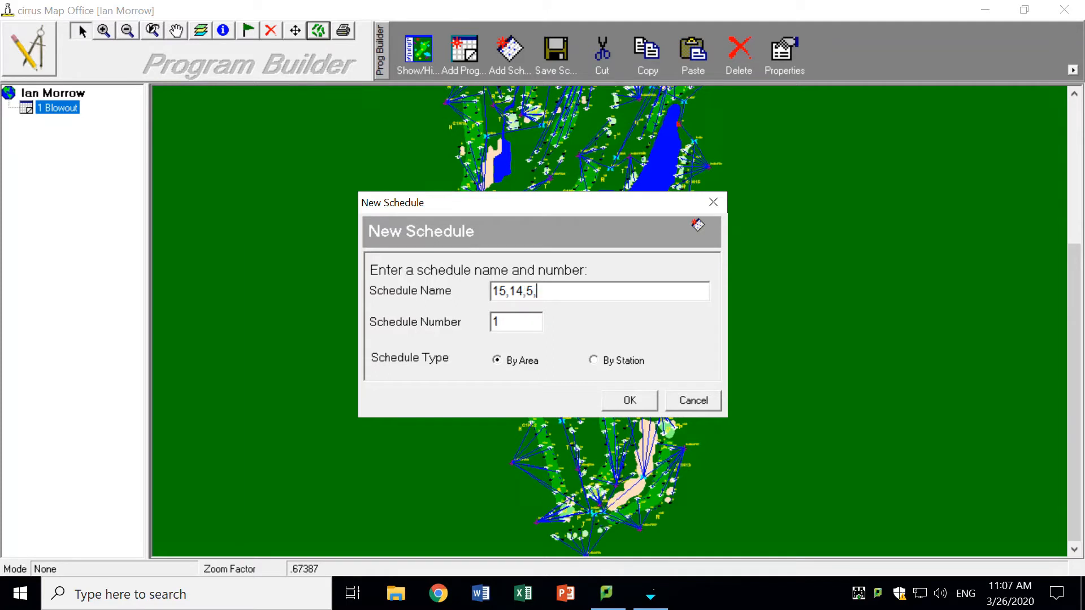
type("13")
left_click(592, 361)
left_click(615, 400)
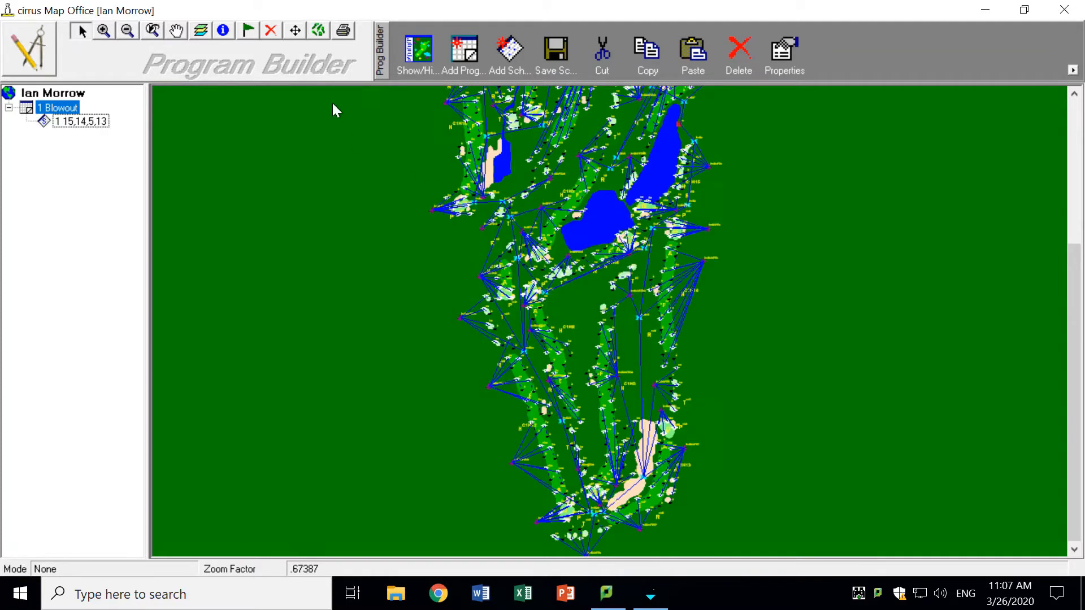
- Add the hole 15 stations and the stations around hole 14's green to schedule 15,14,5,13
left_click(104, 31)
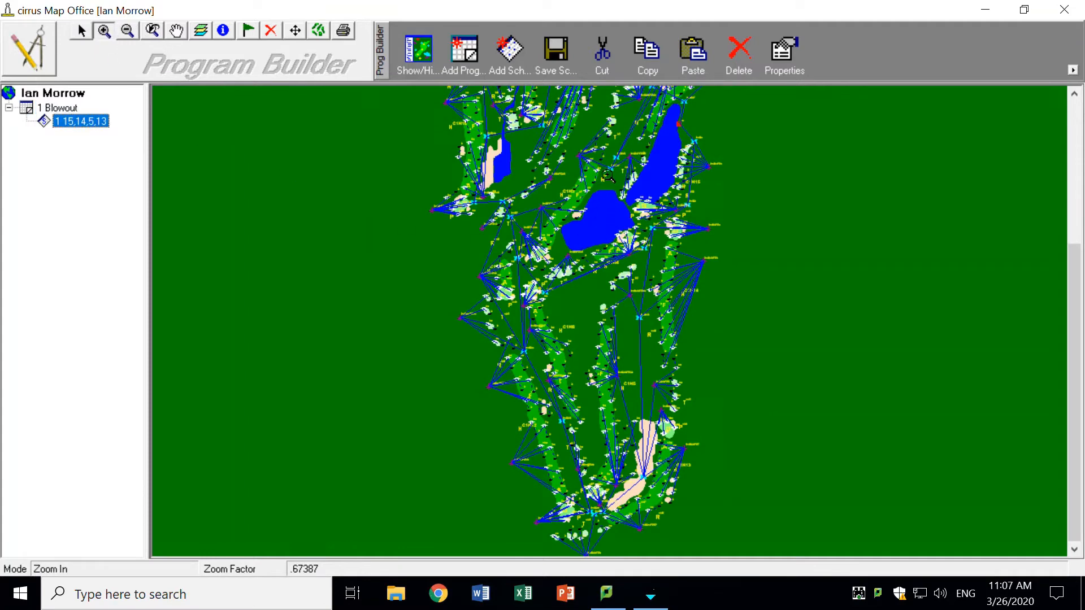
left_click_drag(645, 122, 757, 298)
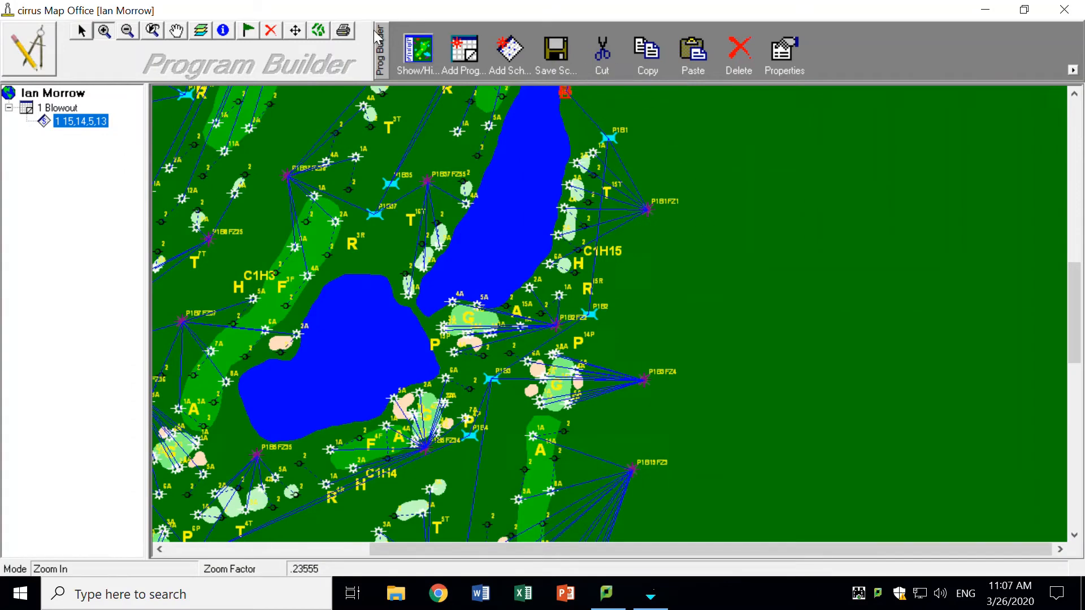
left_click(82, 32)
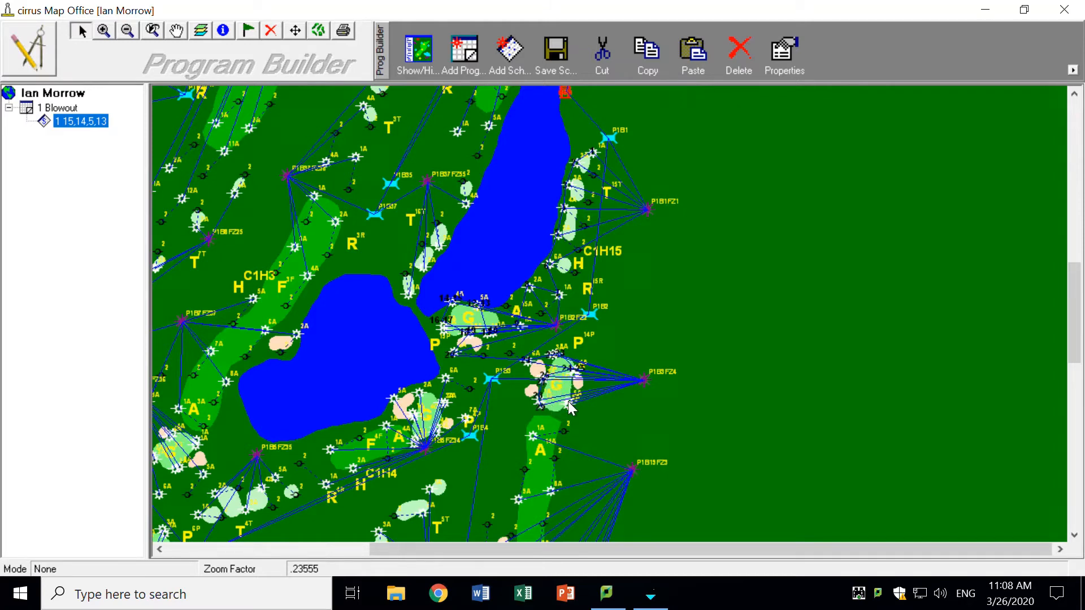
- Add the hole 14 stations from the approach to mid-fairway and the hole 5 tee stations to the schedule
left_click(176, 30)
left_click_drag(677, 445, 756, 218)
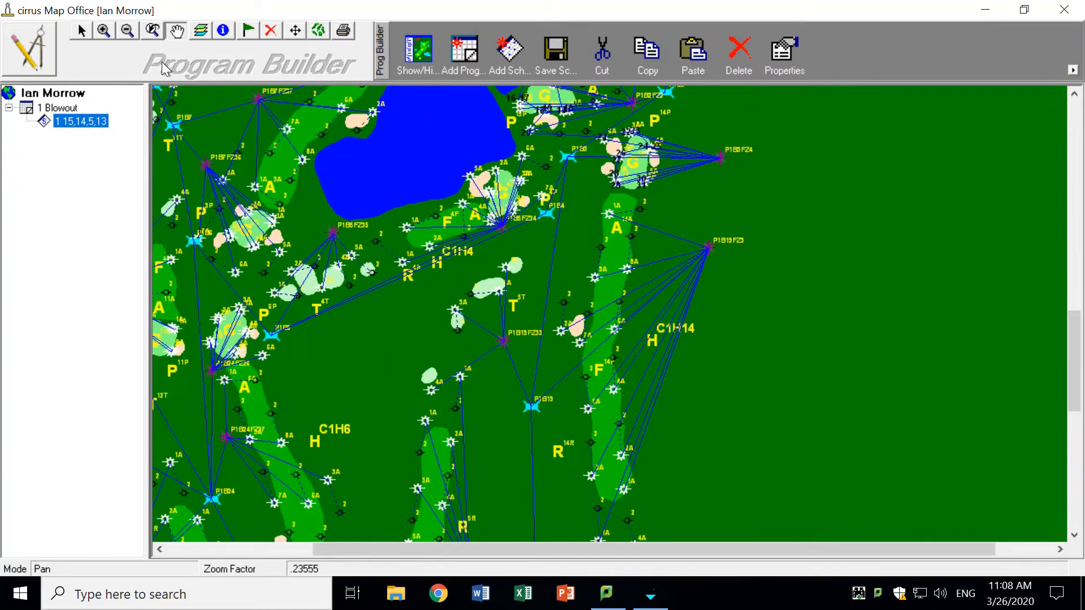
left_click(82, 33)
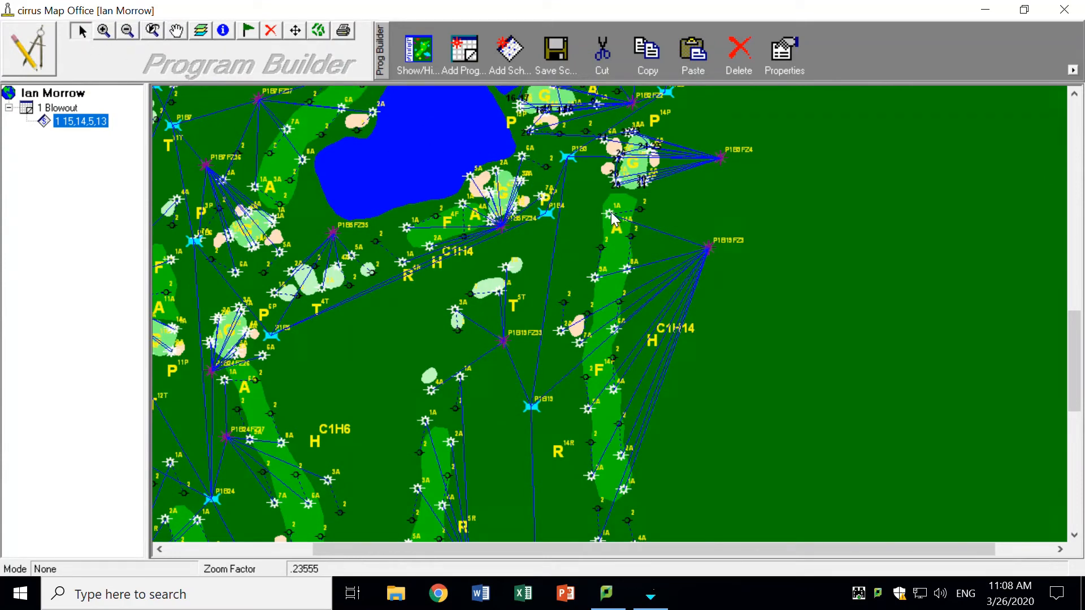
left_click(626, 271)
left_click(594, 278)
left_click(505, 268)
left_click(500, 293)
left_click(455, 310)
left_click(559, 332)
left_click(614, 329)
left_click(614, 388)
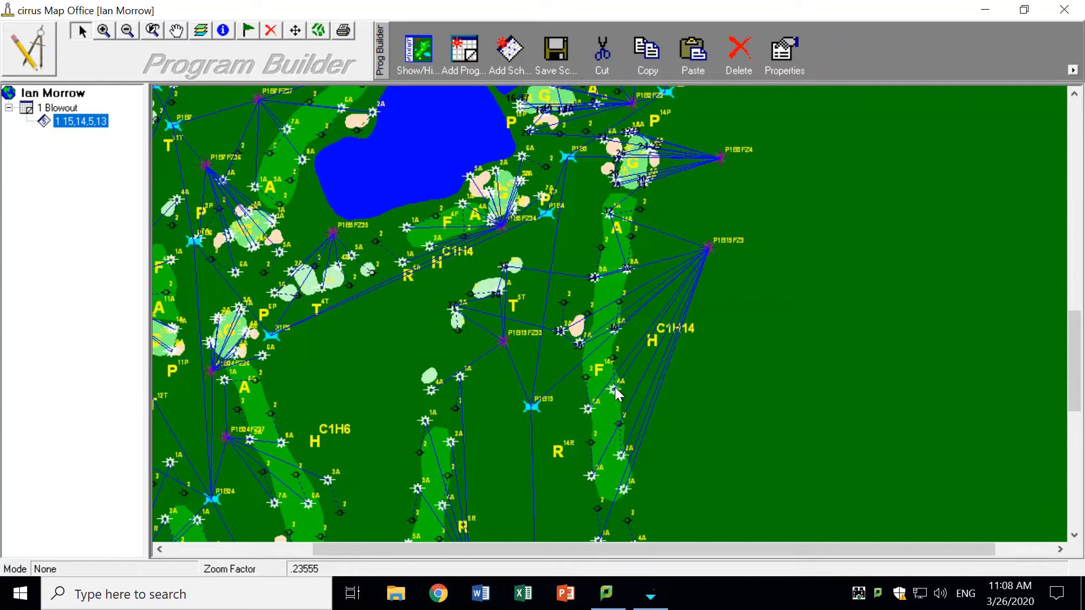
- Add the remaining hole 14 fairway stations and the first hole 5 fairway stations beside them to the schedule
left_click(587, 409)
left_click(461, 377)
left_click(431, 390)
left_click(424, 421)
left_click(451, 441)
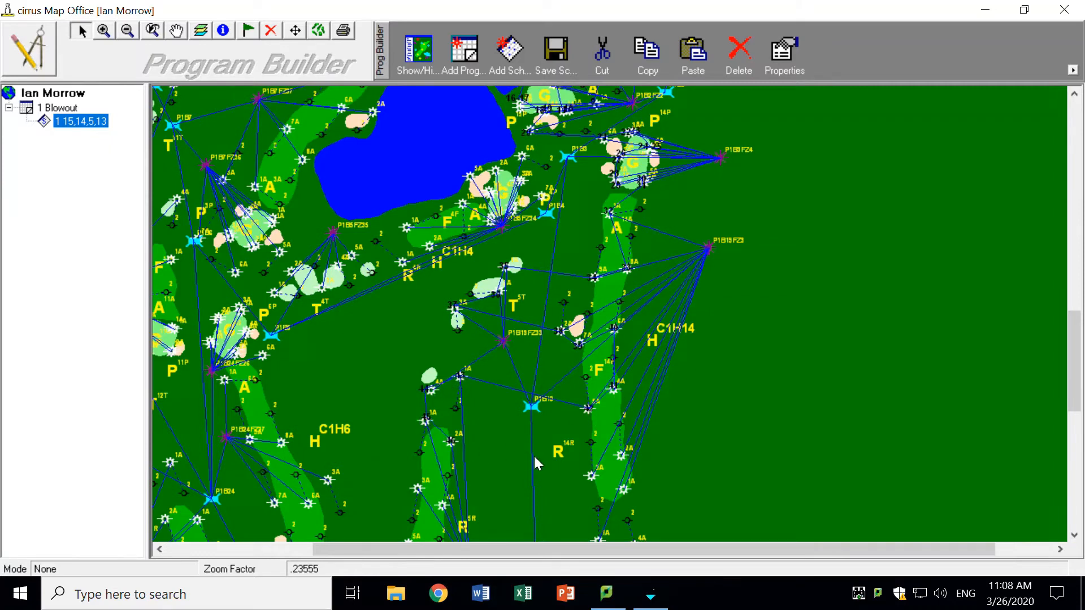
left_click(591, 474)
left_click(621, 455)
left_click(624, 490)
left_click(443, 506)
left_click(417, 487)
- Add the upper hole 14 tee-side stations and the neighbouring hole 5 fairway stations to the schedule
left_click(177, 34)
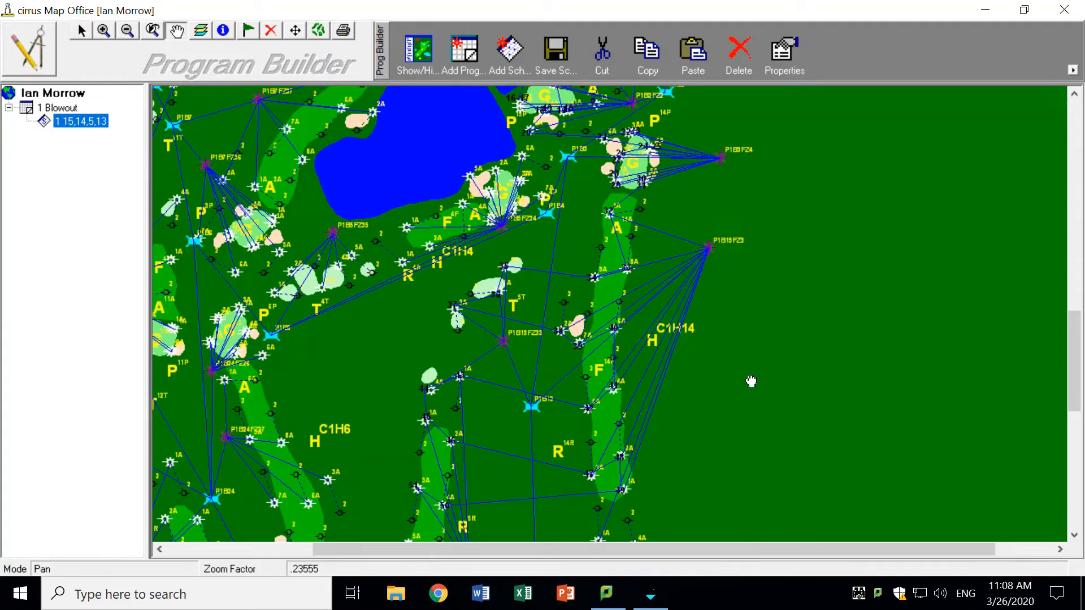
left_click_drag(751, 382, 747, 171)
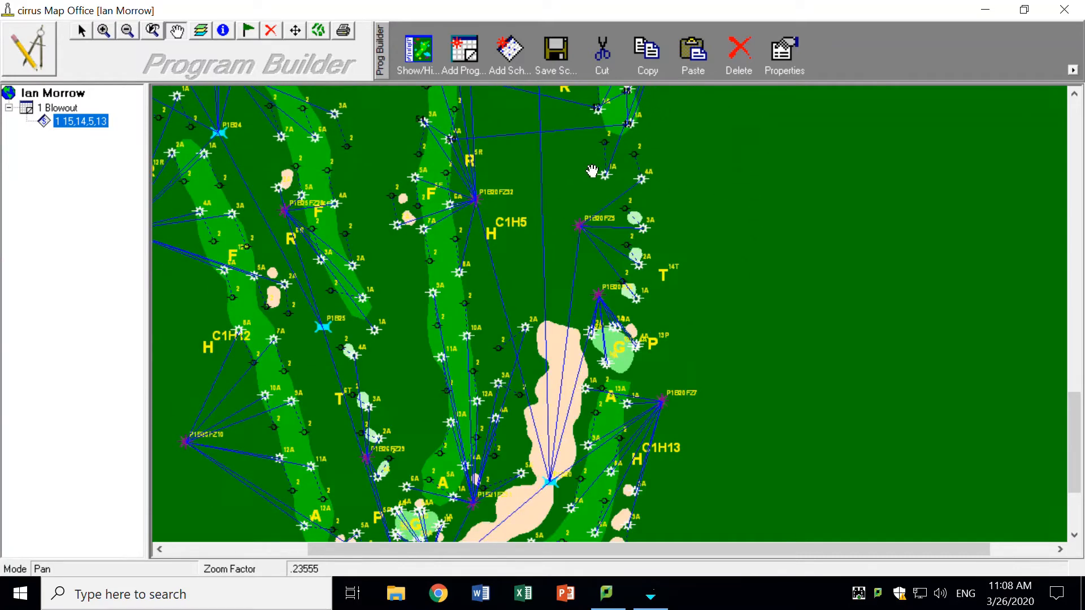
left_click(82, 31)
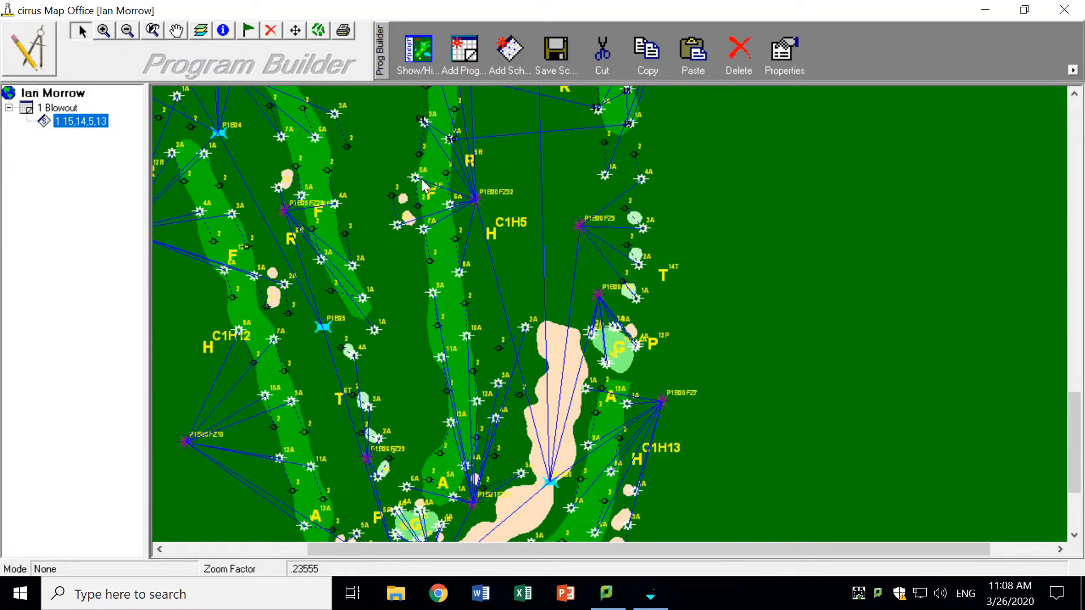
left_click(421, 179)
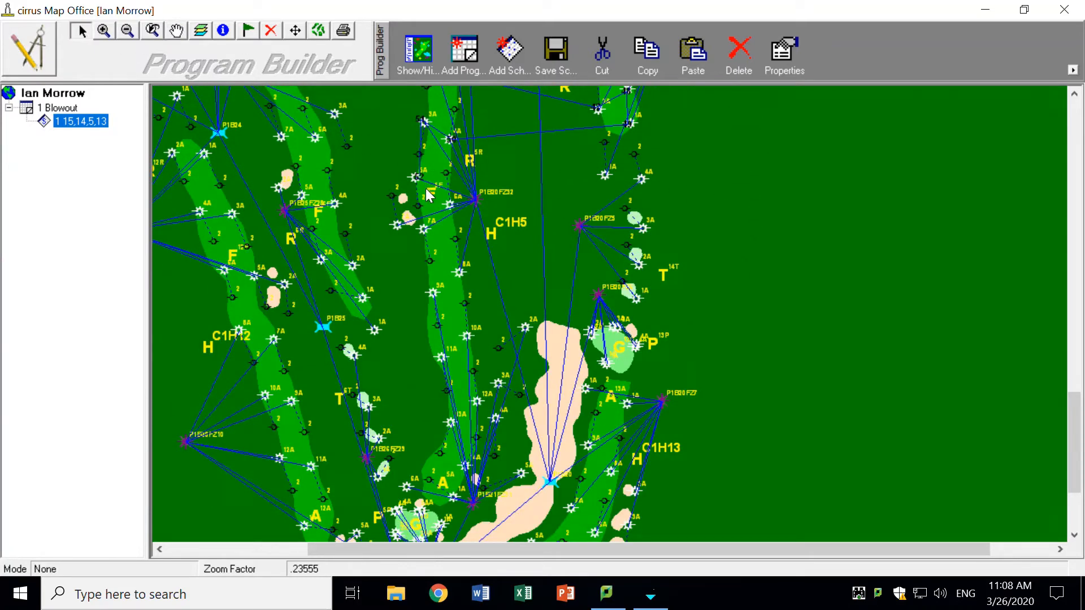
left_click(604, 175)
left_click(644, 179)
left_click(643, 228)
left_click(422, 228)
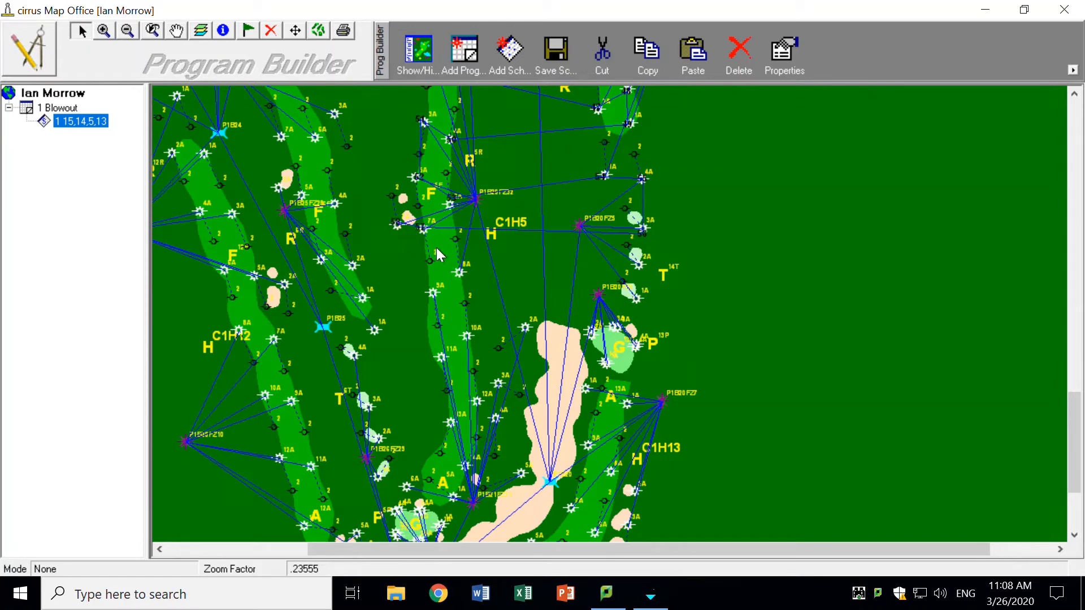
- Add the last hole 14 tee stations, further hole 5 fairway stations and the first hole 13 green stations
left_click(638, 263)
left_click(640, 303)
left_click(434, 292)
left_click(465, 335)
left_click(525, 328)
left_click(591, 328)
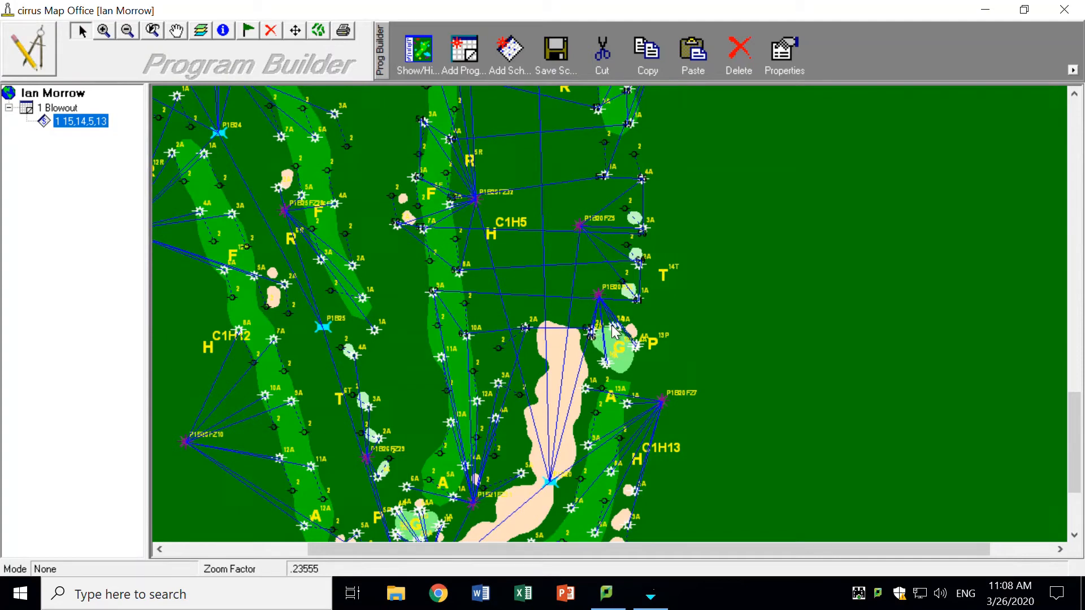
- Add the remaining hole 13 green stations, the lower hole 5 fairway stations and hole 13's approach and upper fairway stations
left_click(635, 347)
left_click(606, 362)
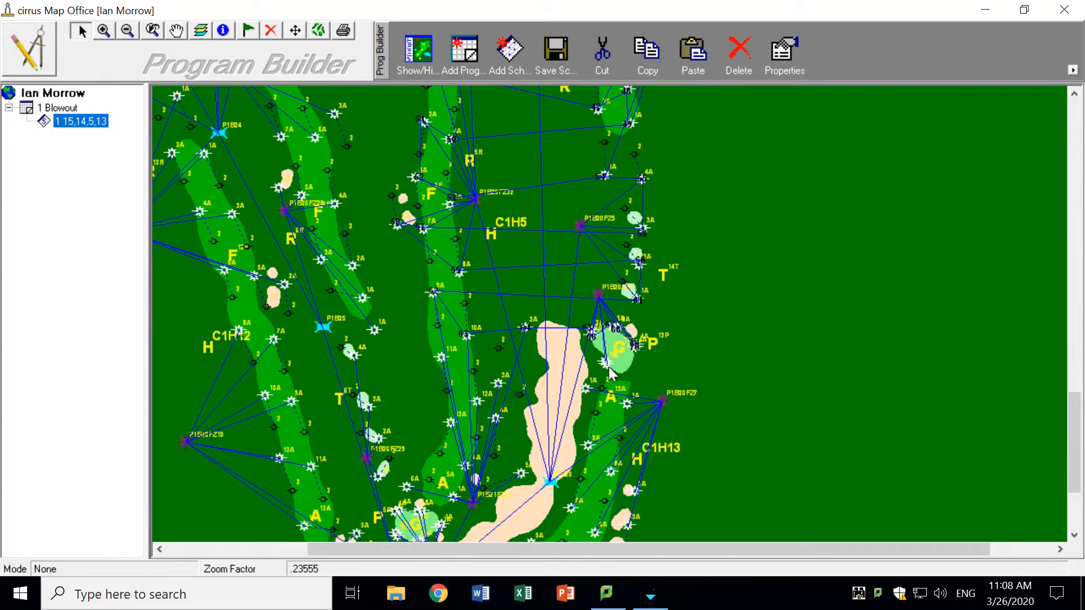
left_click(499, 383)
left_click(443, 358)
left_click(450, 423)
left_click(477, 400)
left_click(496, 418)
left_click(589, 389)
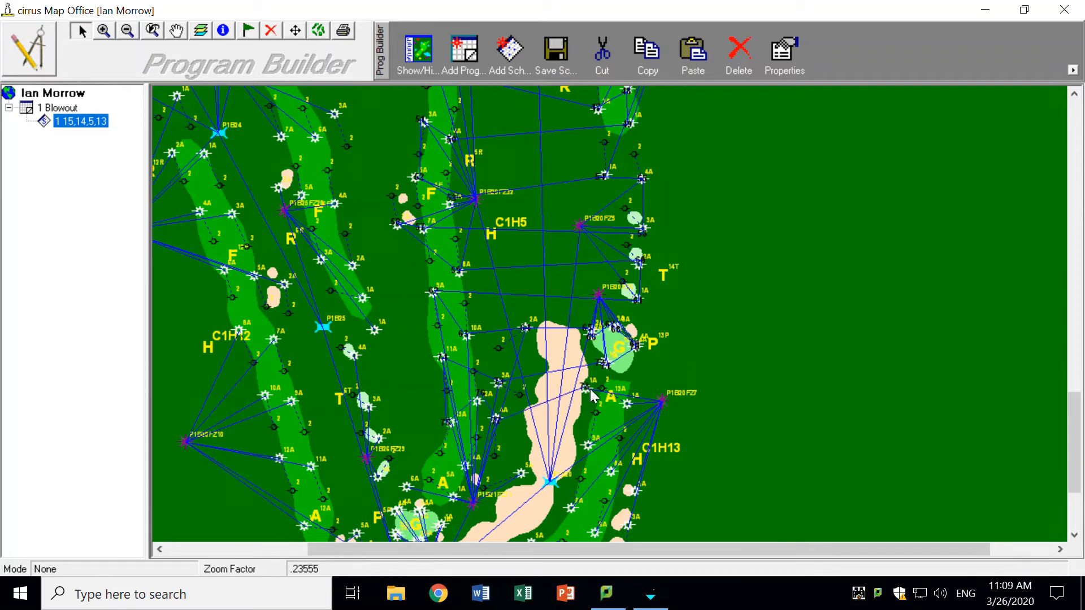
left_click(612, 475)
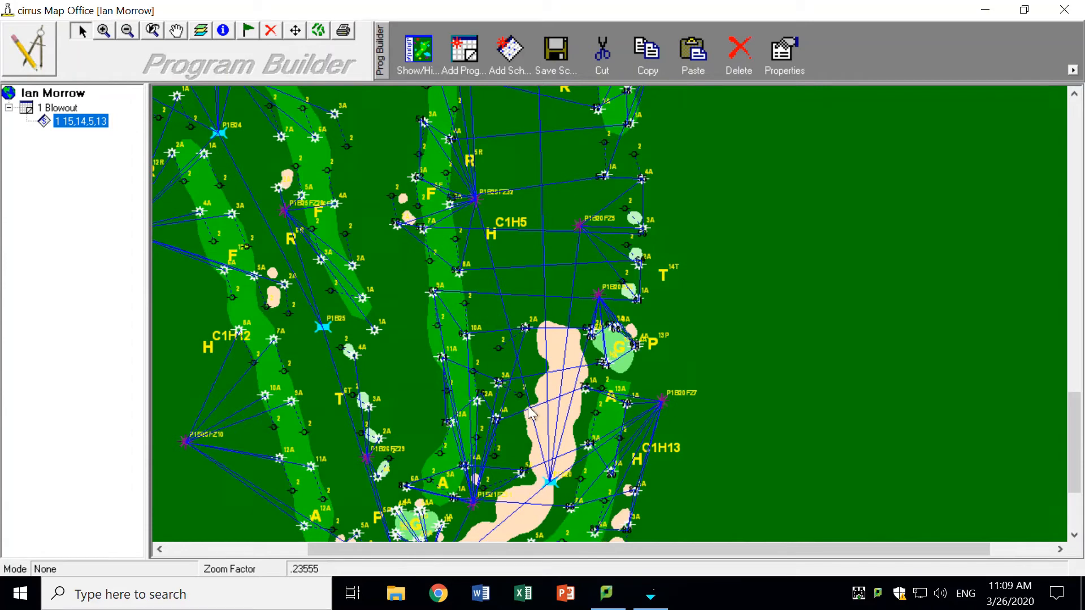
- Add the stations around hole 5's green and hole 13's remaining fairway and tee stations to the schedule
left_click(178, 32)
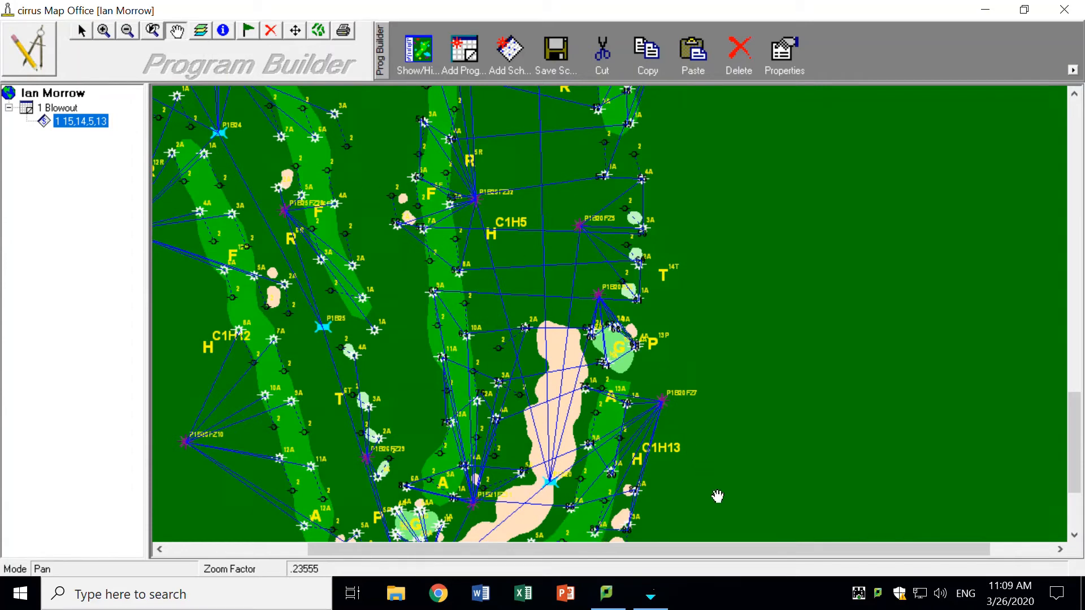
left_click_drag(754, 426, 760, 124)
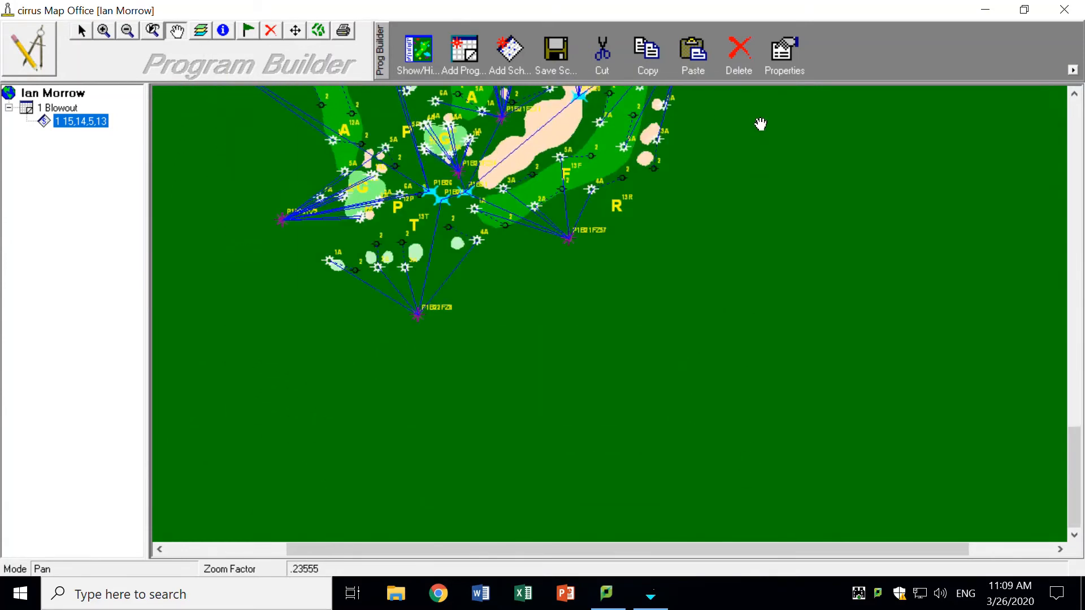
left_click(89, 30)
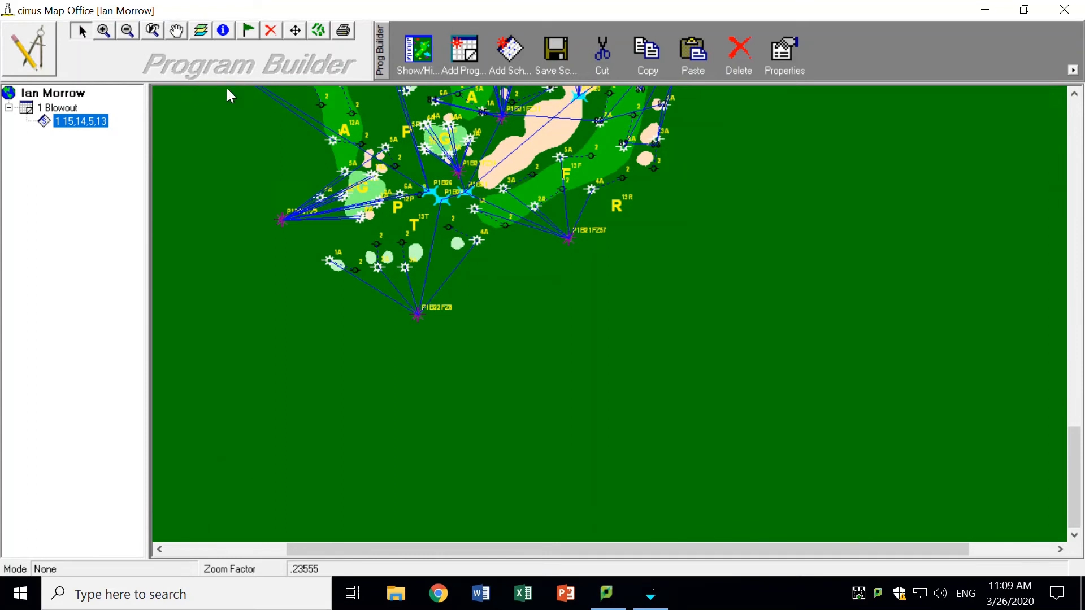
left_click(564, 157)
left_click(470, 138)
left_click(449, 121)
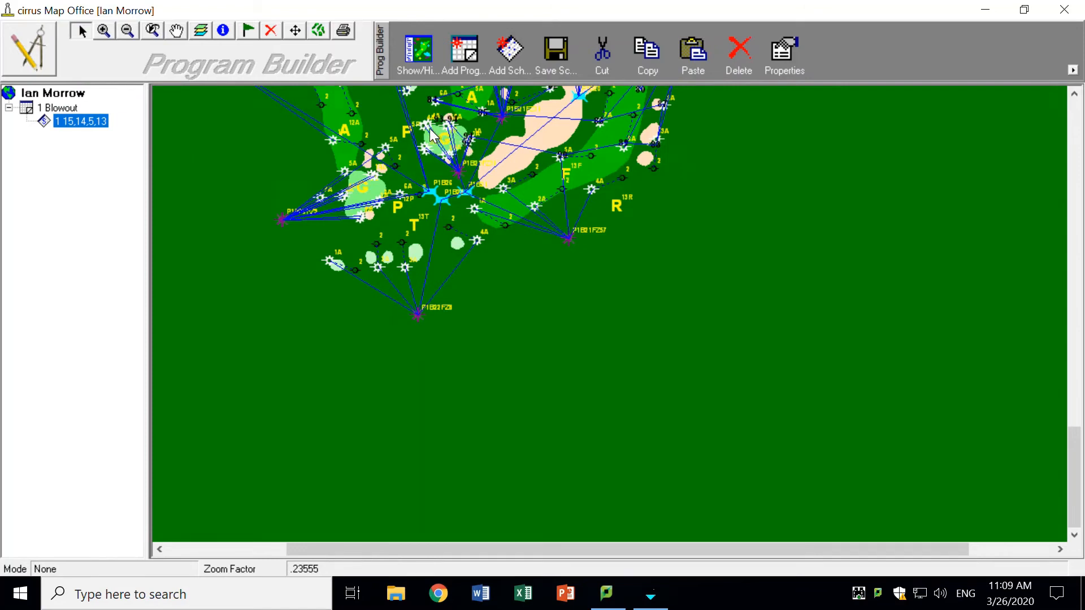
left_click(429, 124)
left_click(423, 127)
left_click(425, 148)
left_click(427, 151)
left_click(446, 156)
left_click(447, 162)
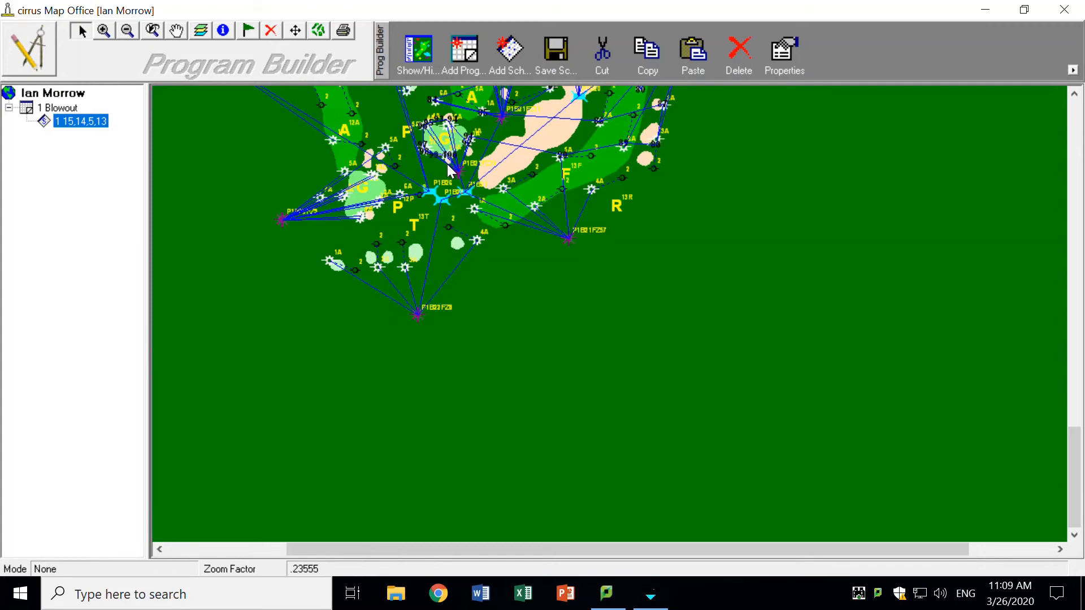
left_click(595, 191)
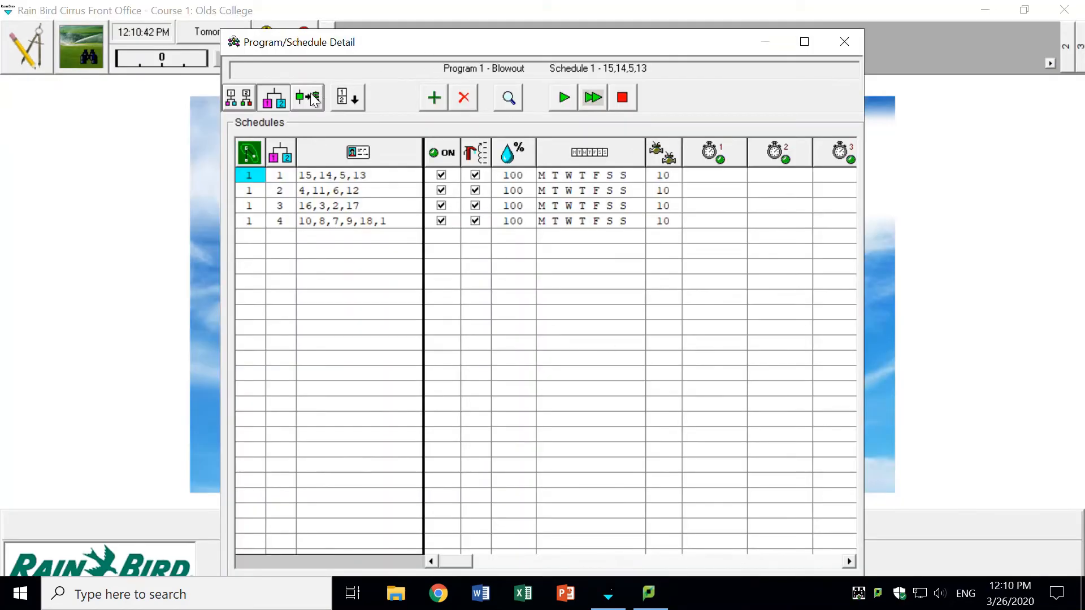
- Review the station sequences of the 15,14,5,13 and 4,11,6,12 schedules in the Blowout program
left_click(300, 104)
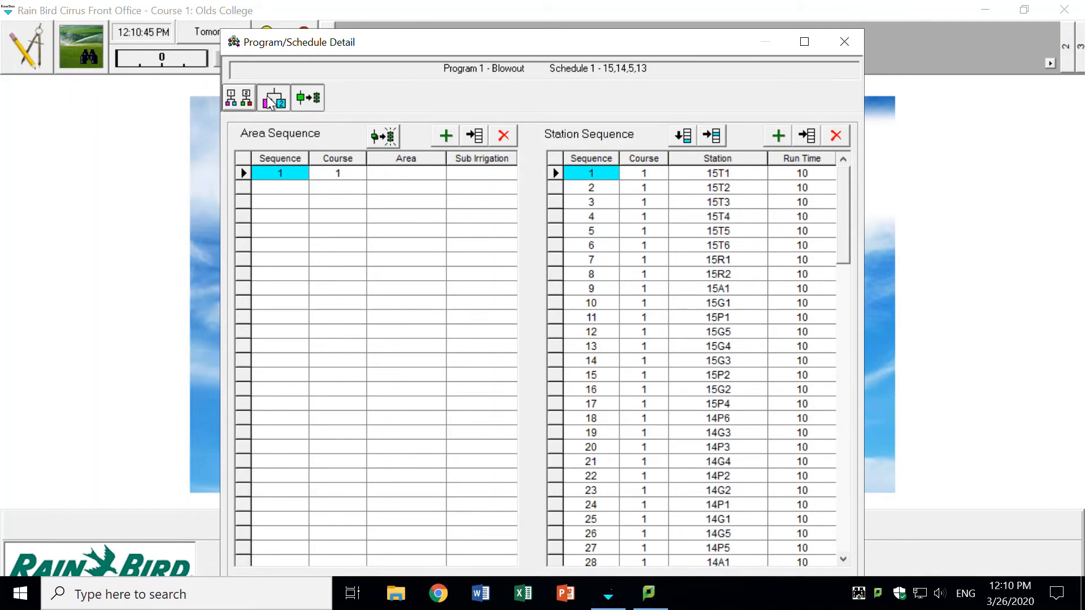
left_click(272, 102)
left_click(309, 190)
left_click(312, 106)
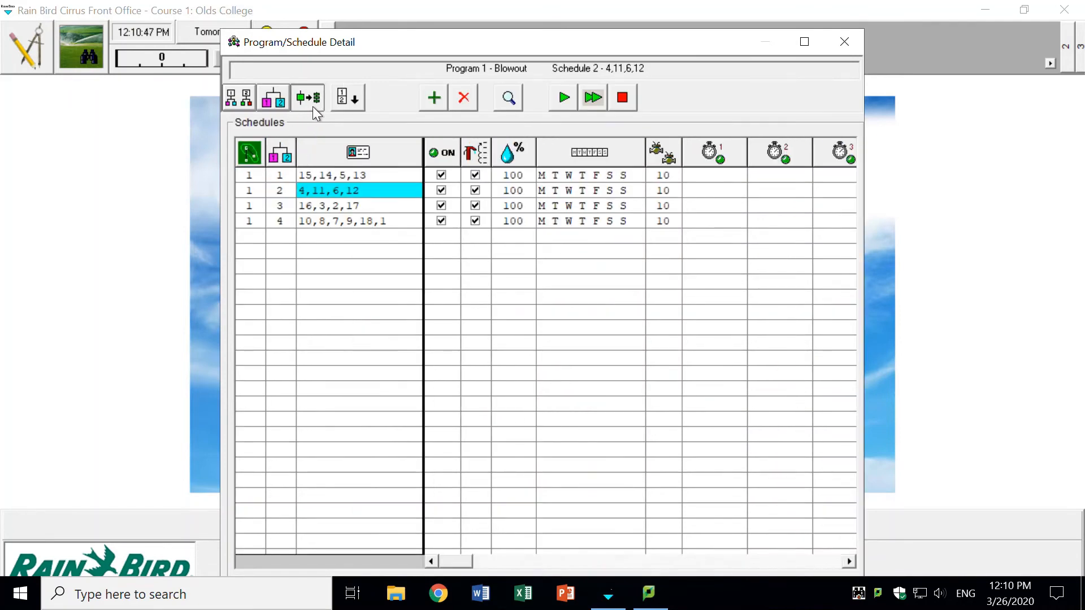
- Set the simultaneous-stations value to 1 for all four Blowout schedules and return to the program list
left_click(271, 101)
left_click(668, 176)
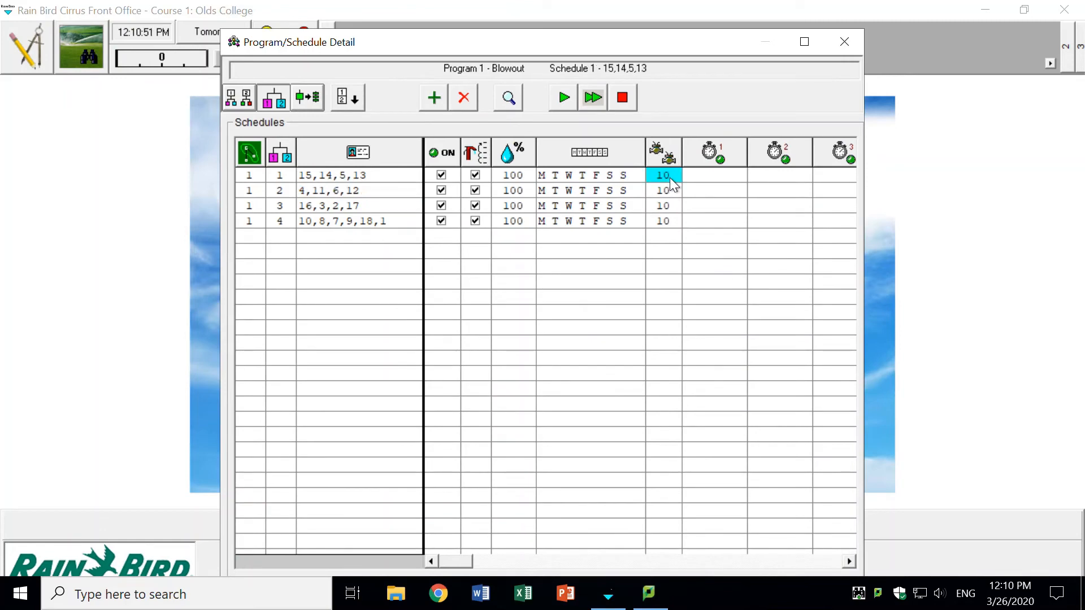
key("Down")
key("Down")
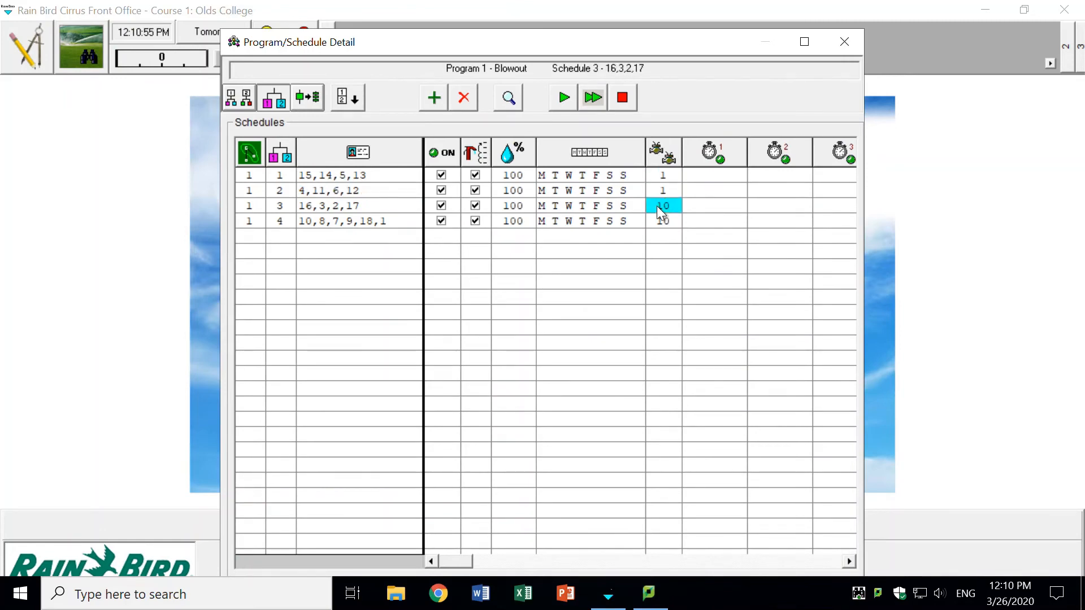
type("1")
key("Down")
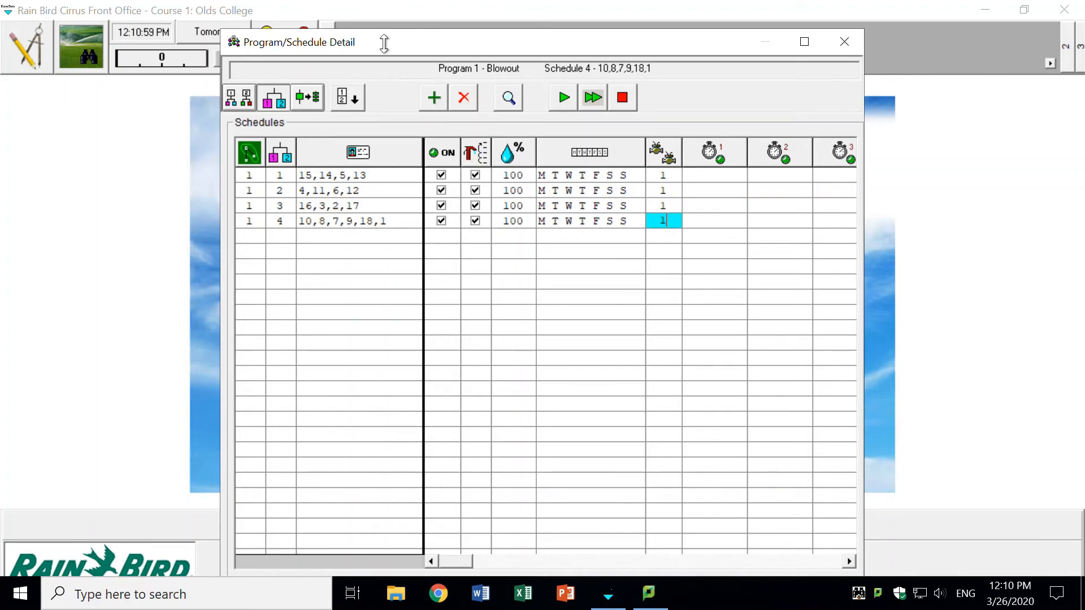
left_click(236, 102)
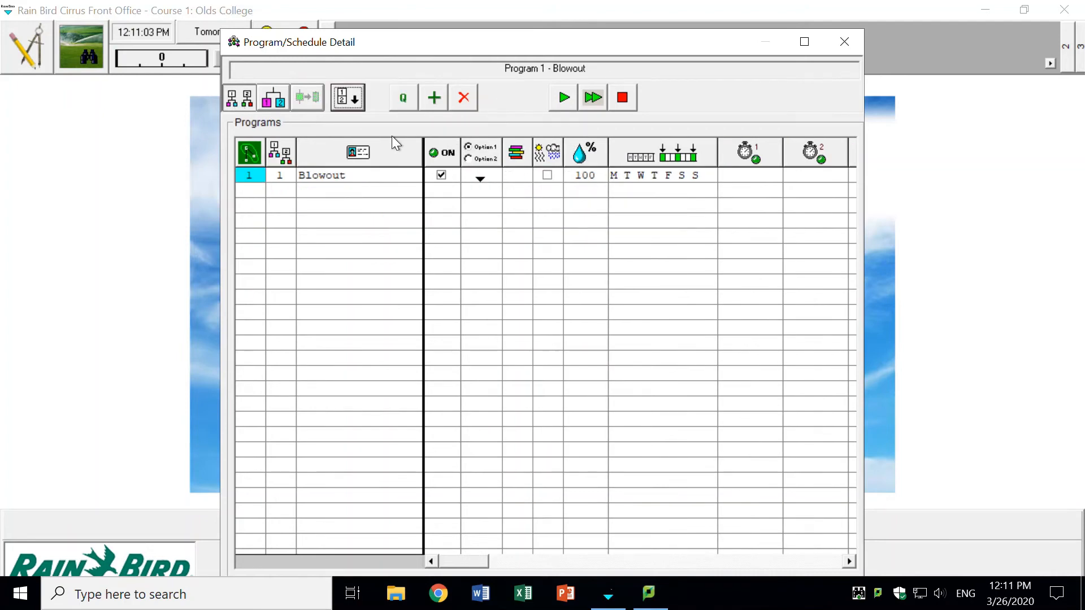
- Set the Blowout program's base water budget adjustment to 30%
left_click(579, 174)
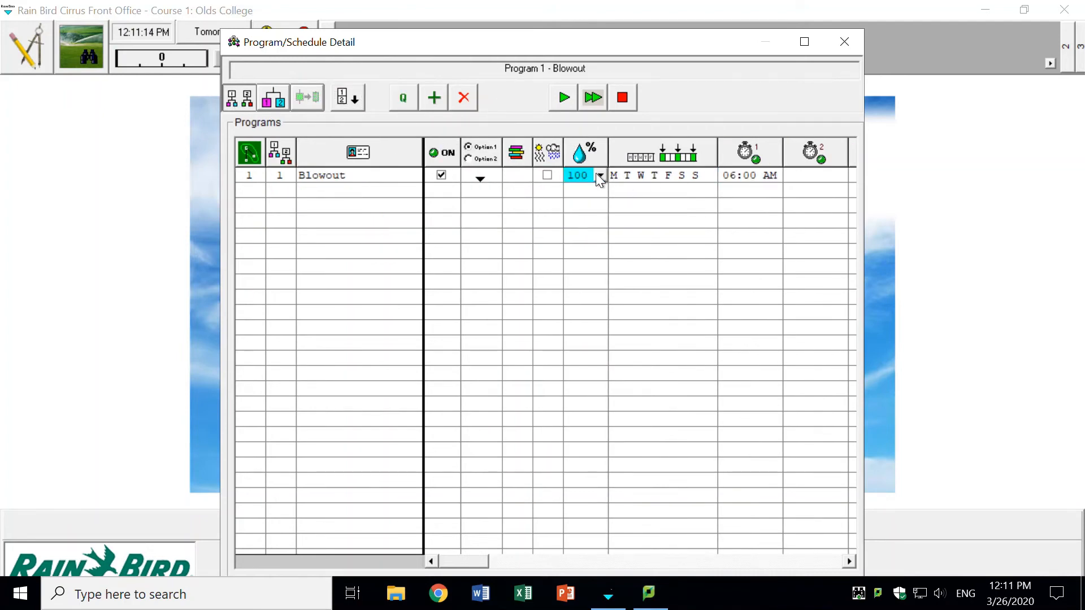
left_click(603, 175)
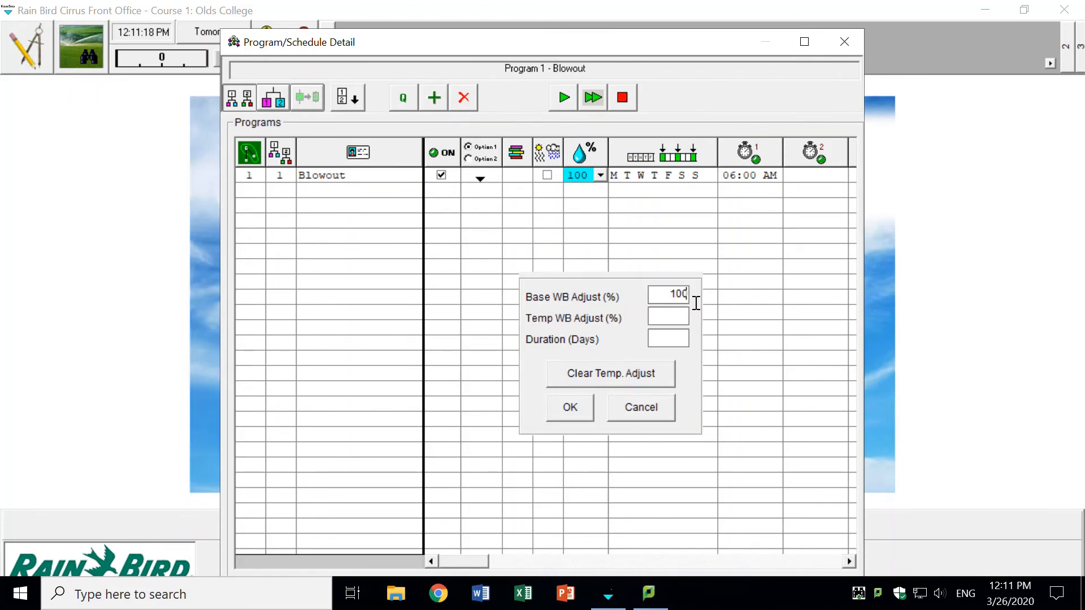
key("BackSpace")
key("BackSpace")
type("30")
left_click(568, 410)
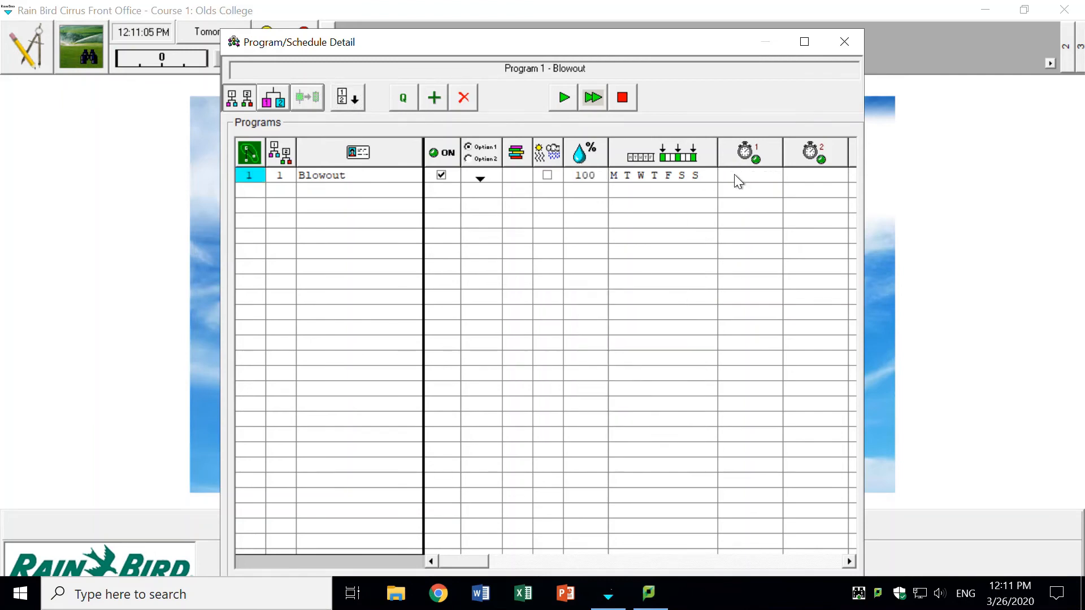
- Set the Blowout program's first start time to 6:00 AM and close the program details
left_click(734, 174)
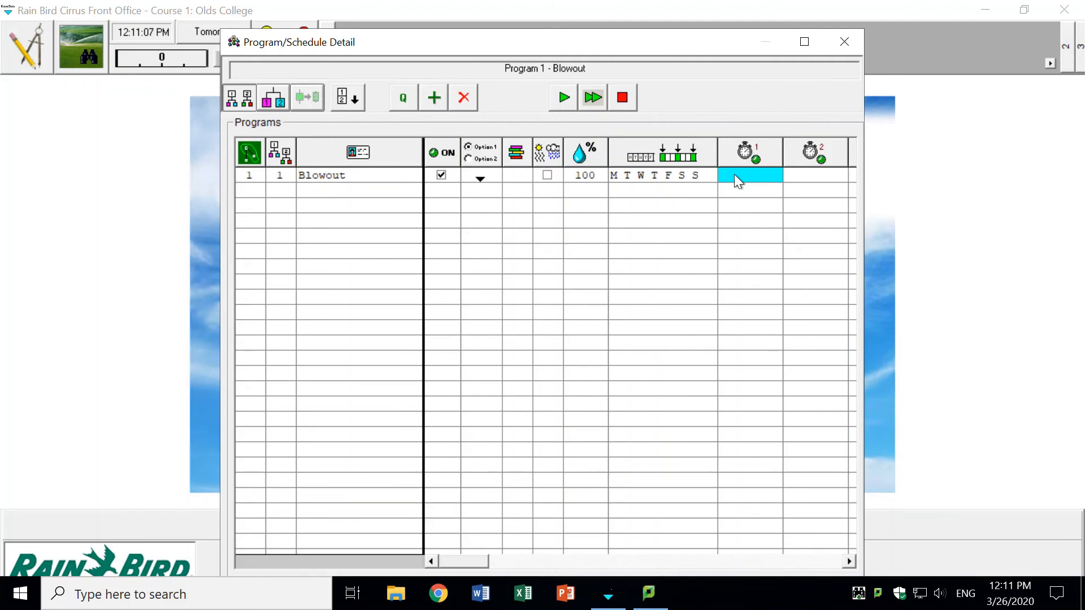
type("6:00am")
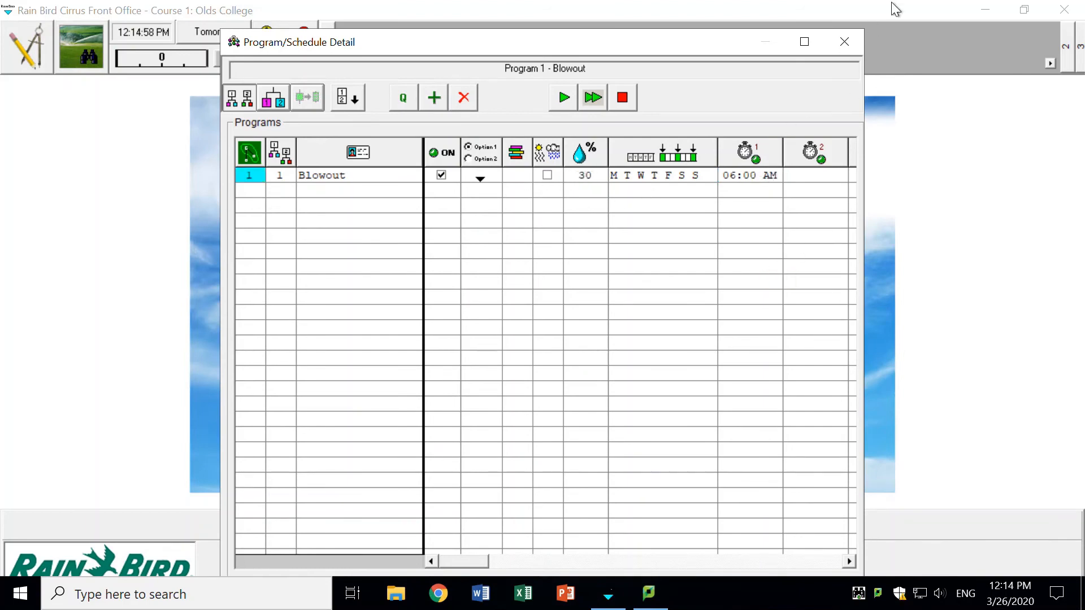
left_click(851, 41)
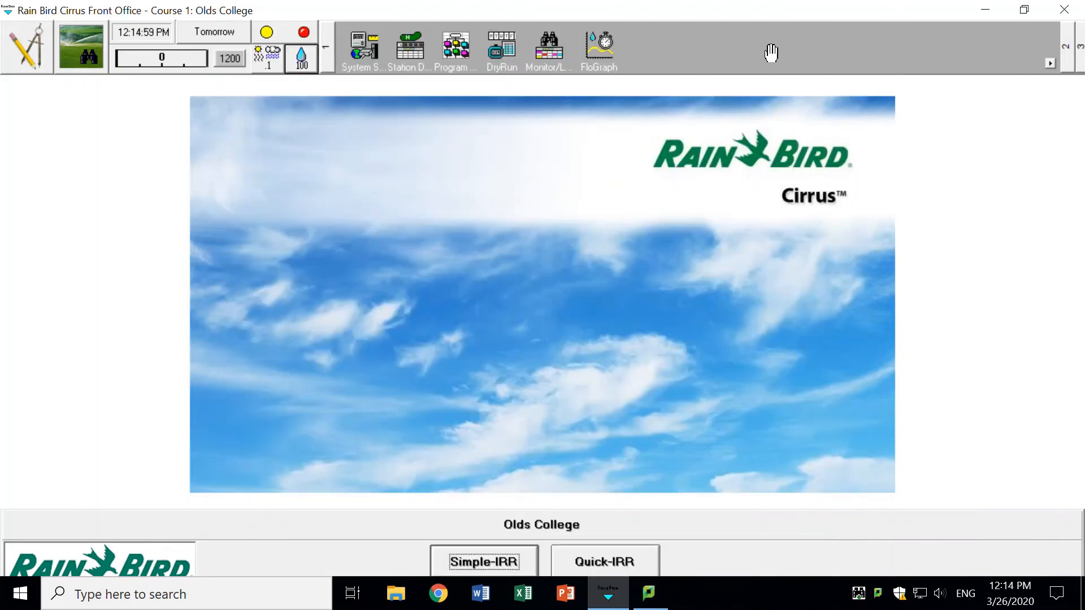
- Set an earlier stop time for the Thursday dry run starting at 5:00 AM and run it
left_click(515, 58)
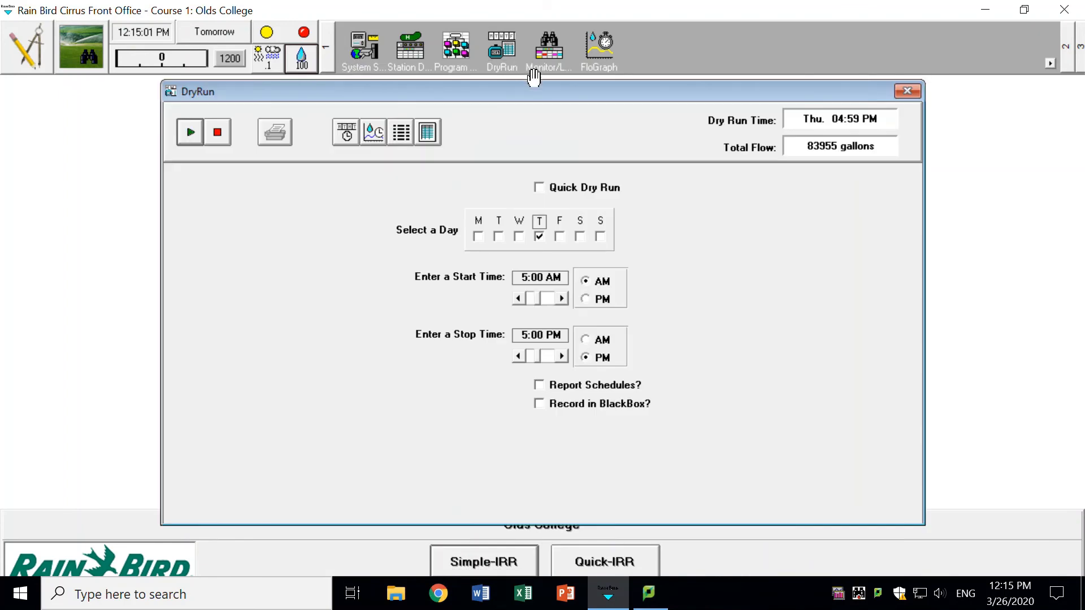
left_click(520, 357)
left_click(190, 132)
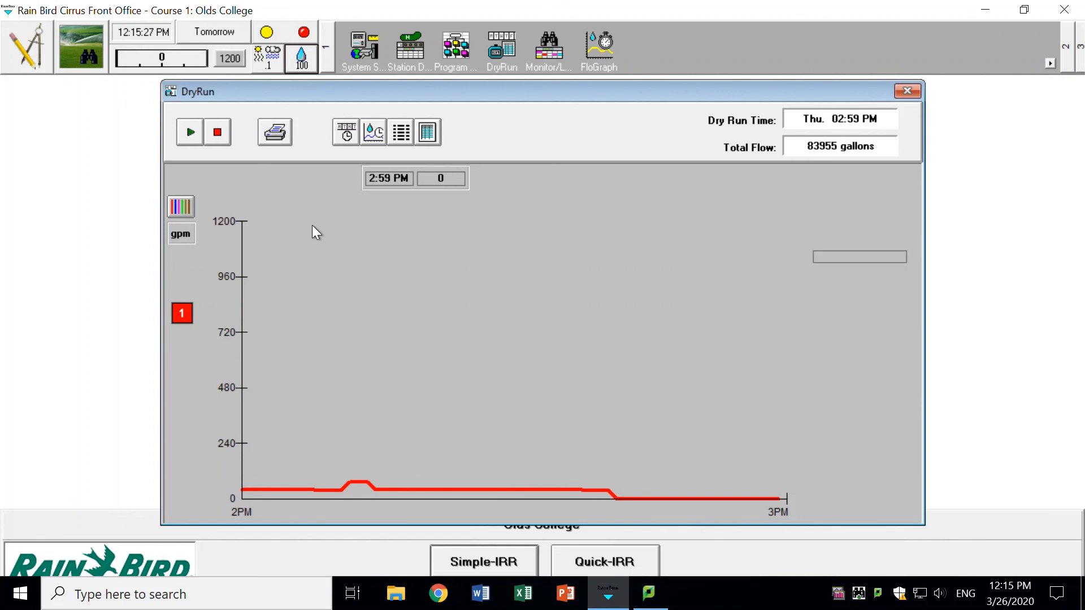
- Examine the dry run's flow graph for the time the first Blowout cycle's flow drops to zero, and close the dry run
left_click_drag(513, 199, 305, 252)
left_click(229, 198)
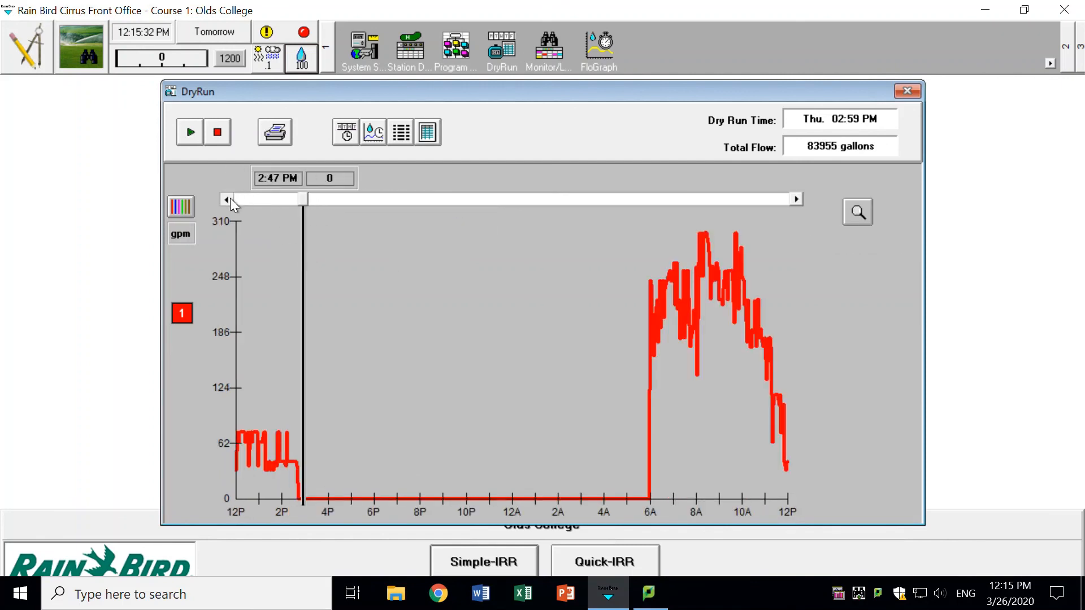
left_click(229, 198)
left_click(230, 198)
left_click(229, 198)
left_click(225, 199)
left_click(225, 199)
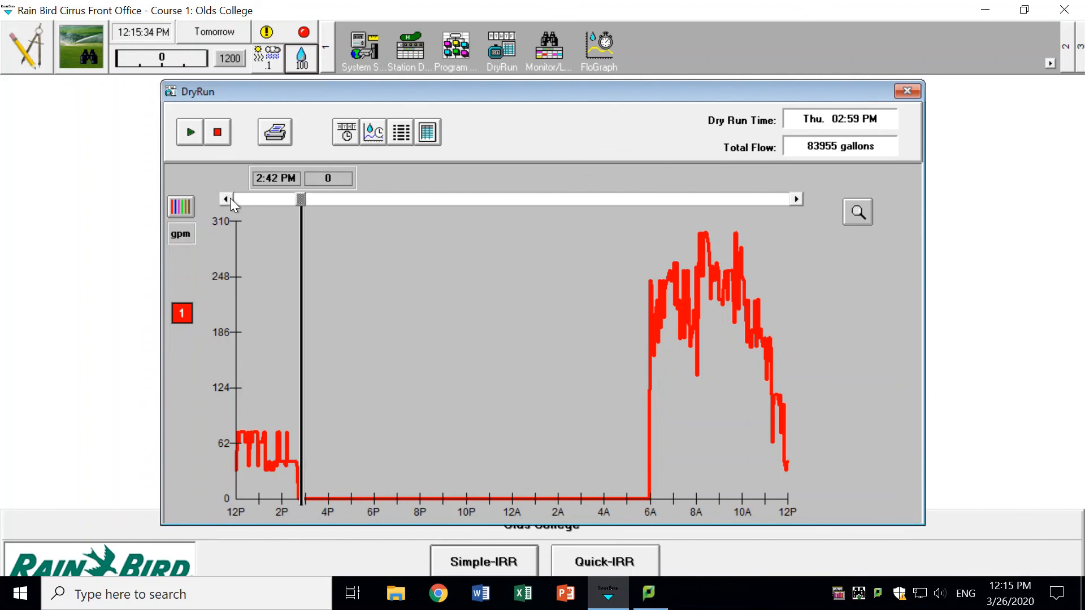
left_click(226, 199)
left_click(796, 199)
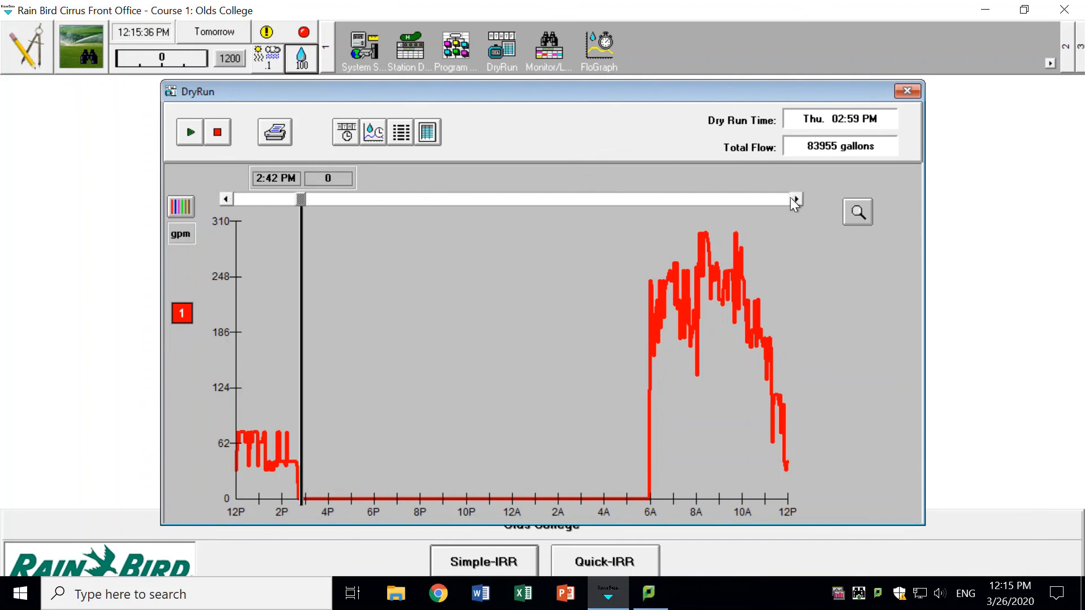
left_click_drag(811, 88, 776, 74)
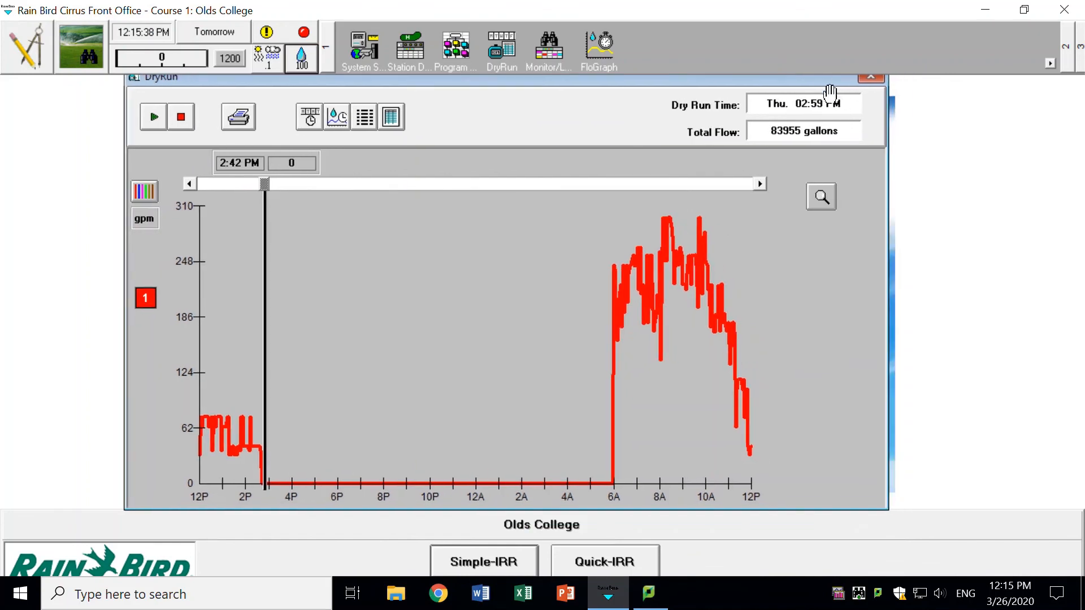
left_click(865, 80)
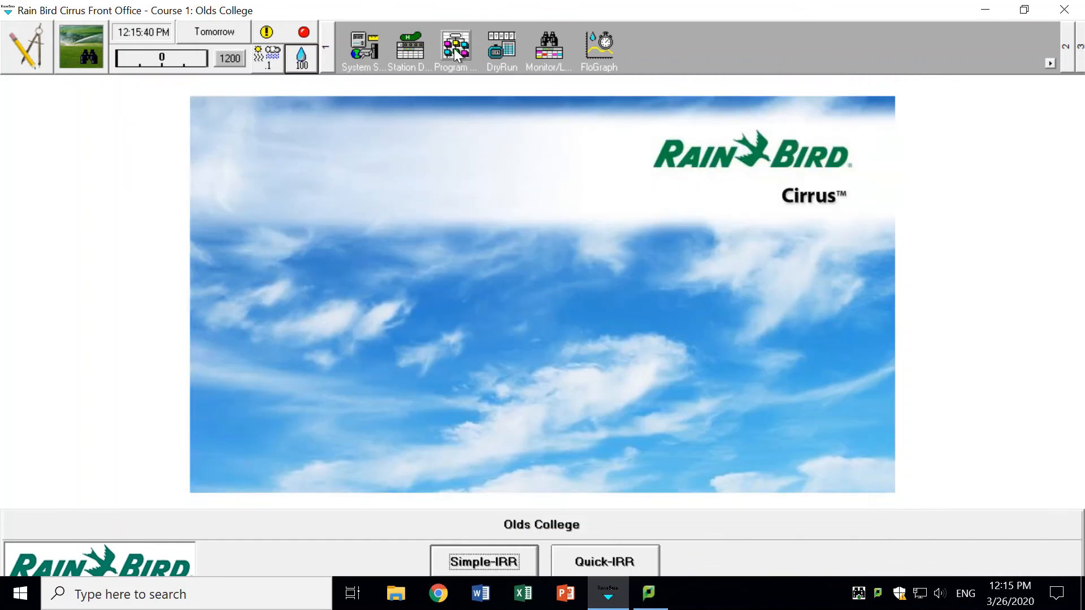
- Reopen the program details and set the Blowout program's second start time to 2:42 PM
left_click(476, 54)
left_click(797, 175)
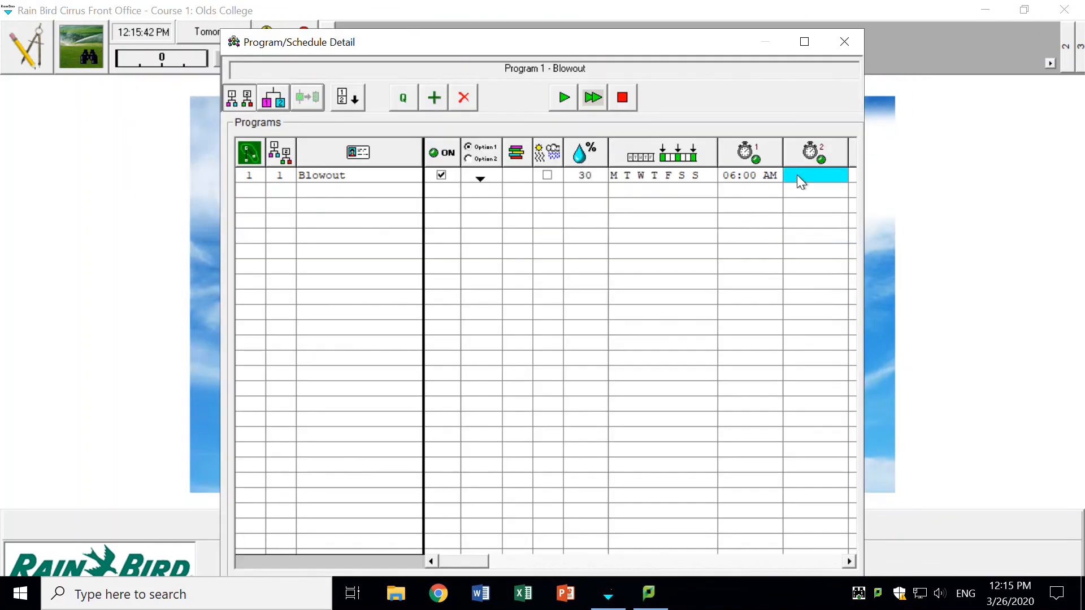
left_click(796, 175)
type("242")
key("BackSpace")
key("BackSpace")
type(":42")
key("Return")
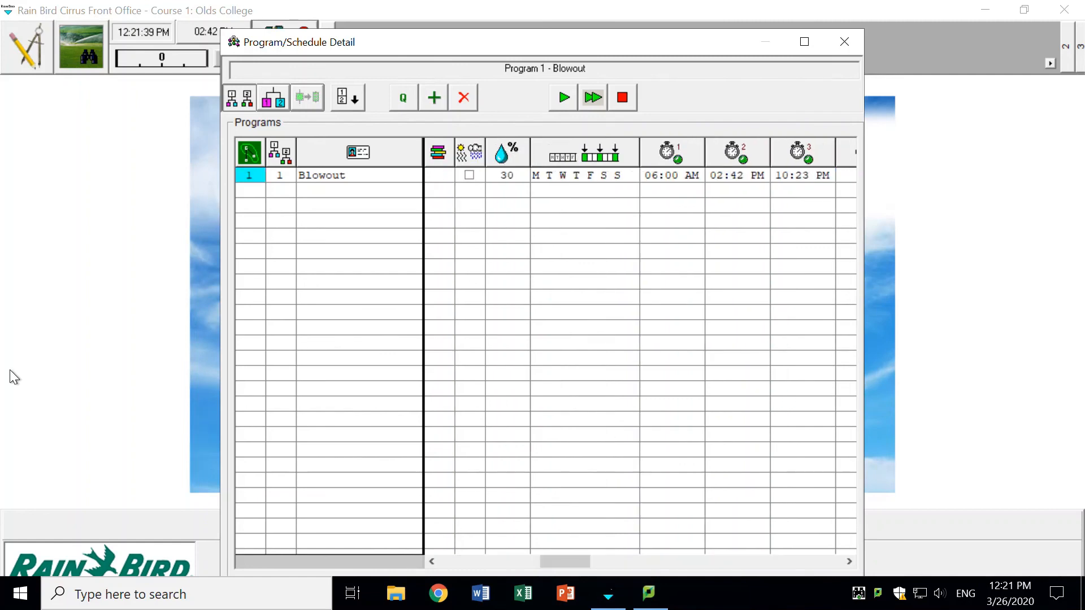